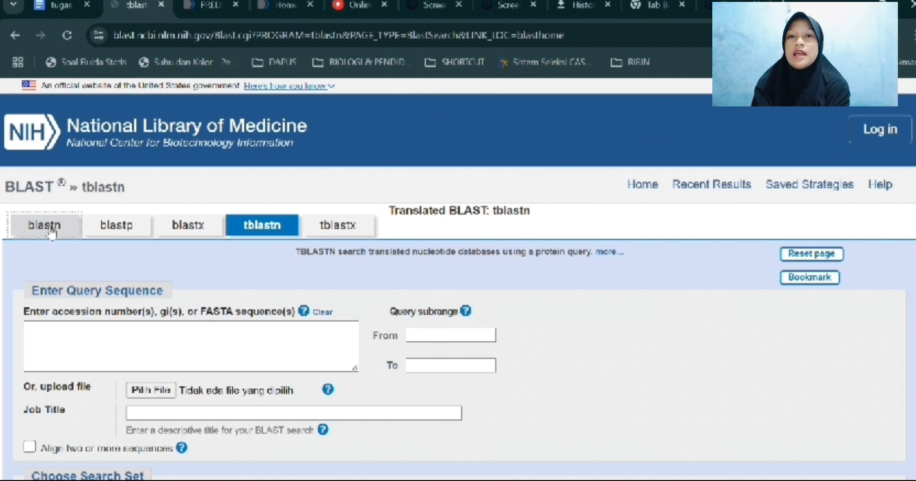
Switch the BLAST search form from tblastn to blastn.
click(51, 229)
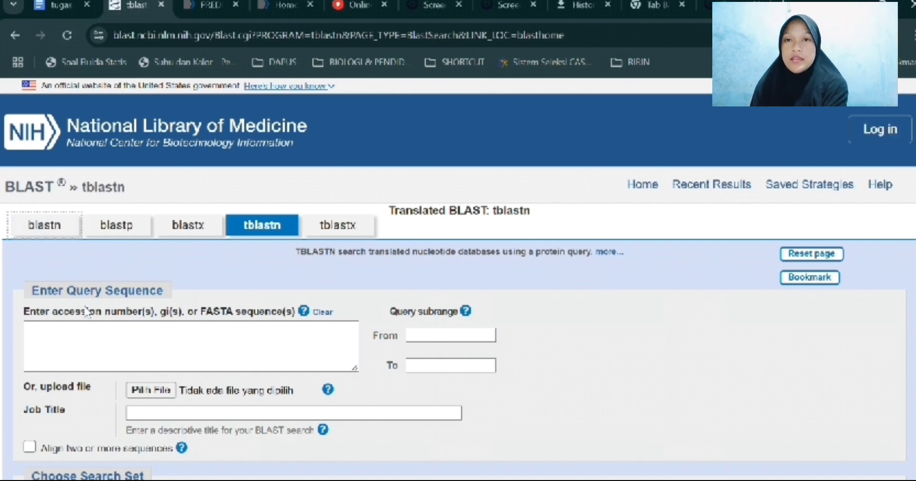
click(54, 229)
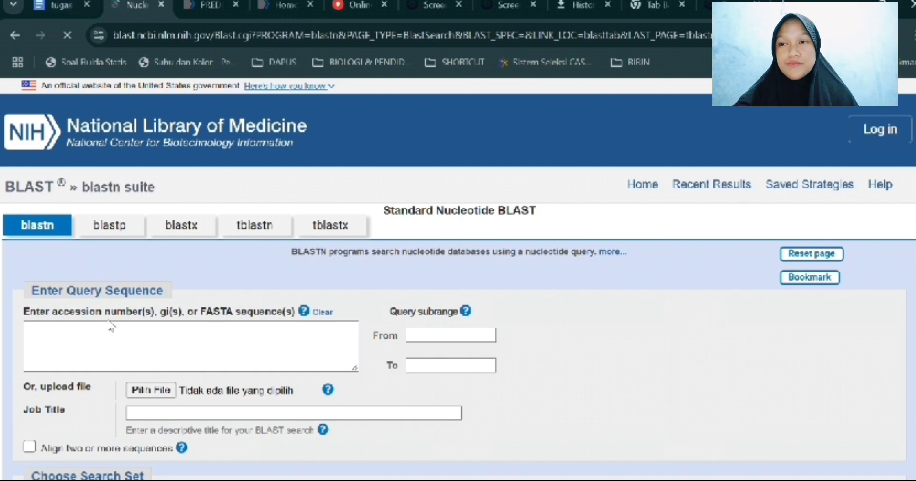
Examine the blastn form's query sequence, database, organism and program selection options.
scroll(115, 329, down, 2)
scroll(112, 319, down, 10)
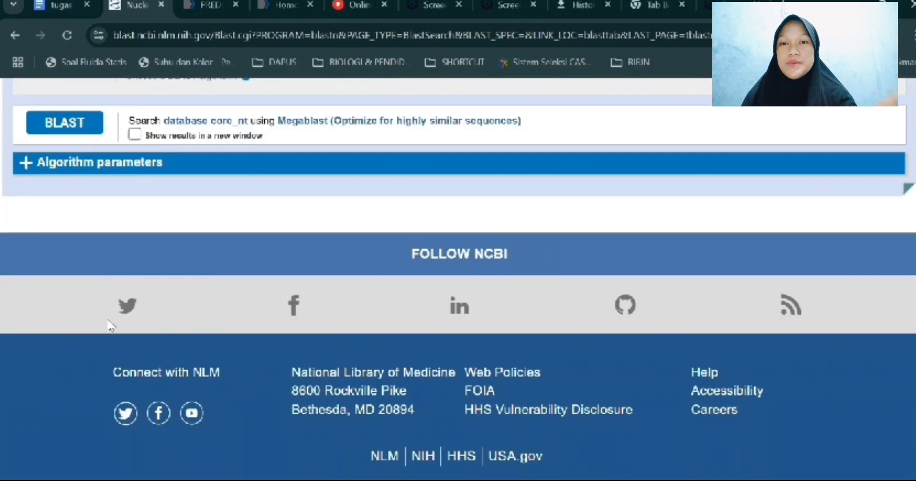
scroll(122, 307, up, 5)
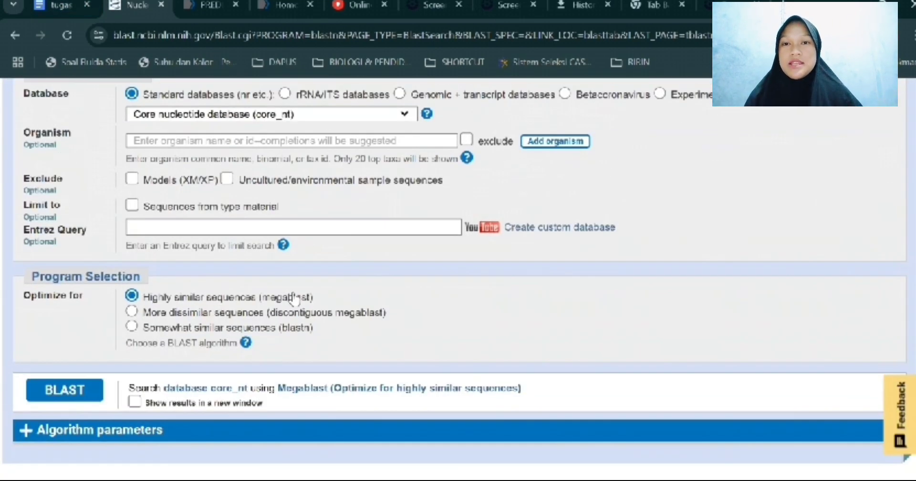
key(F5)
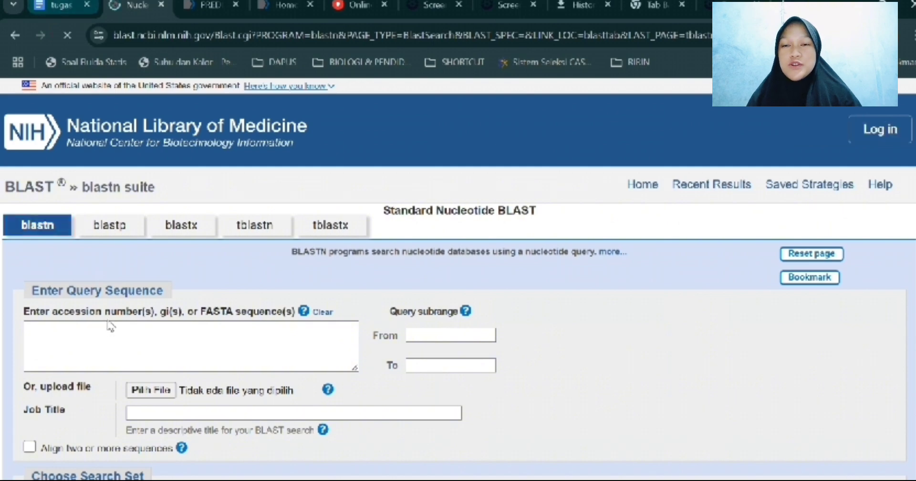
scroll(119, 334, down, 3)
scroll(110, 326, down, 10)
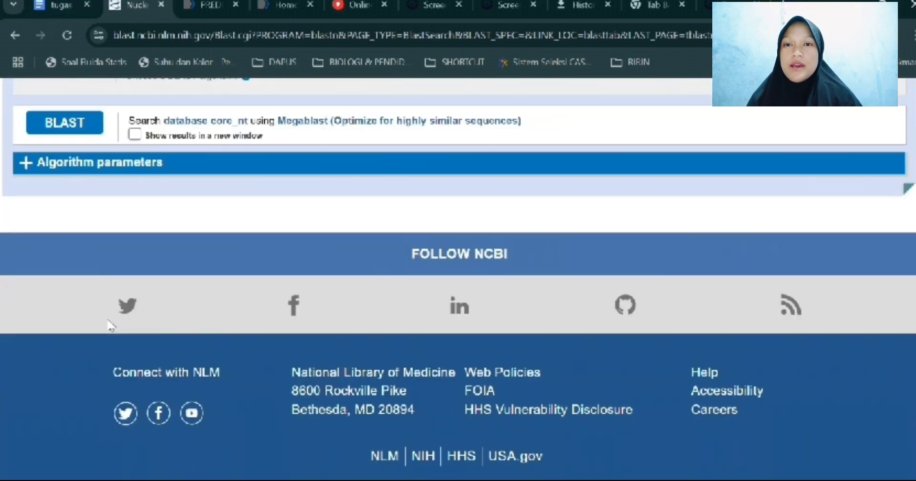
scroll(110, 325, up, 6)
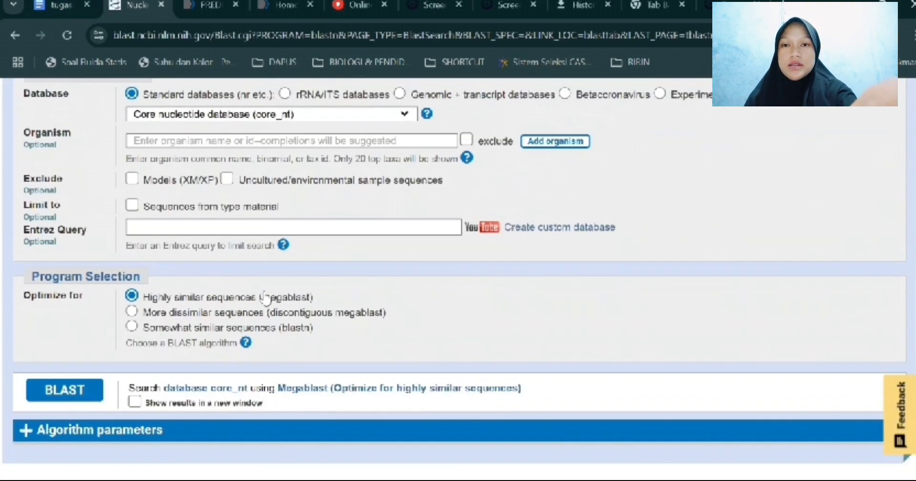
key(F5)
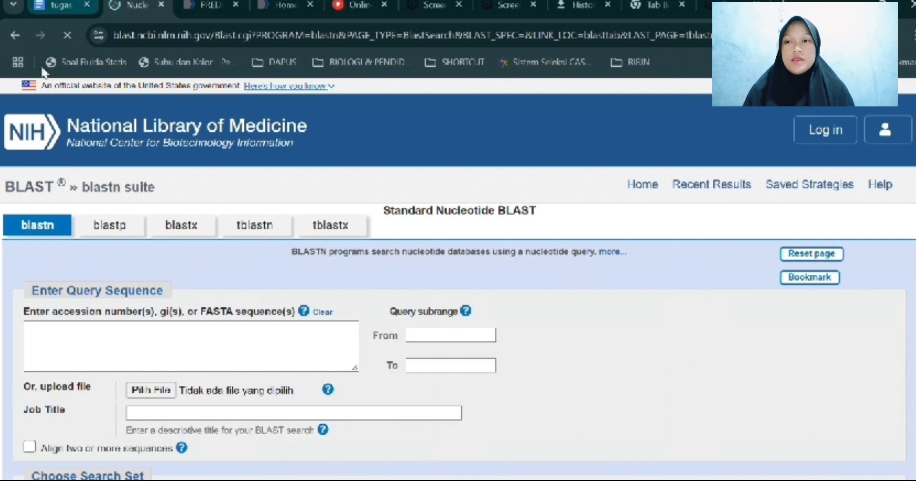
scroll(110, 326, down, 3)
scroll(108, 325, down, 10)
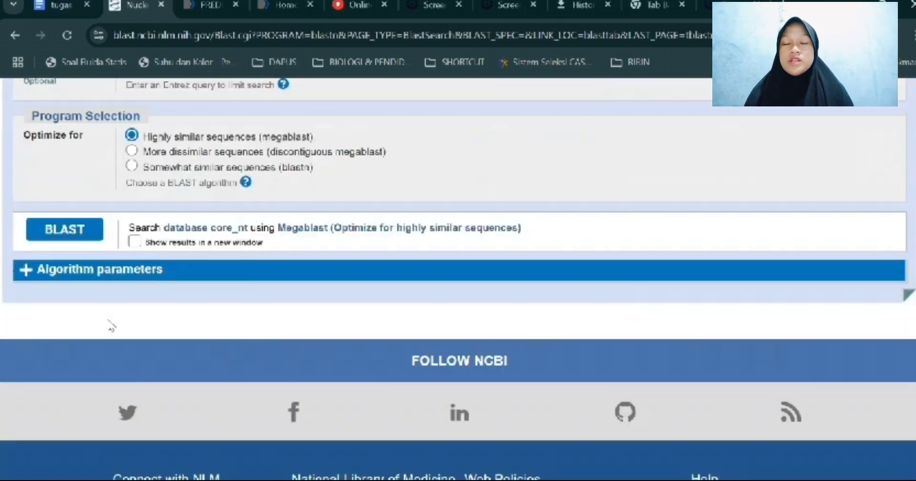
scroll(110, 326, up, 5)
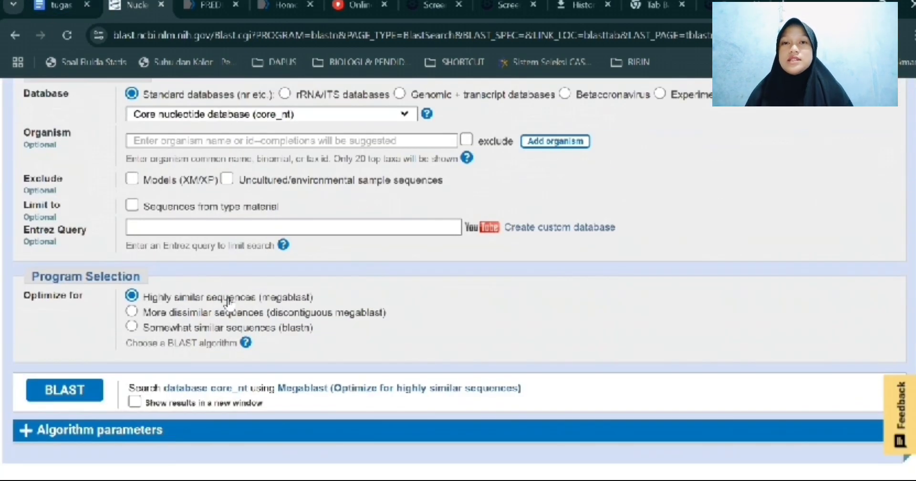
scroll(292, 297, up, 2)
scroll(294, 300, down, 2)
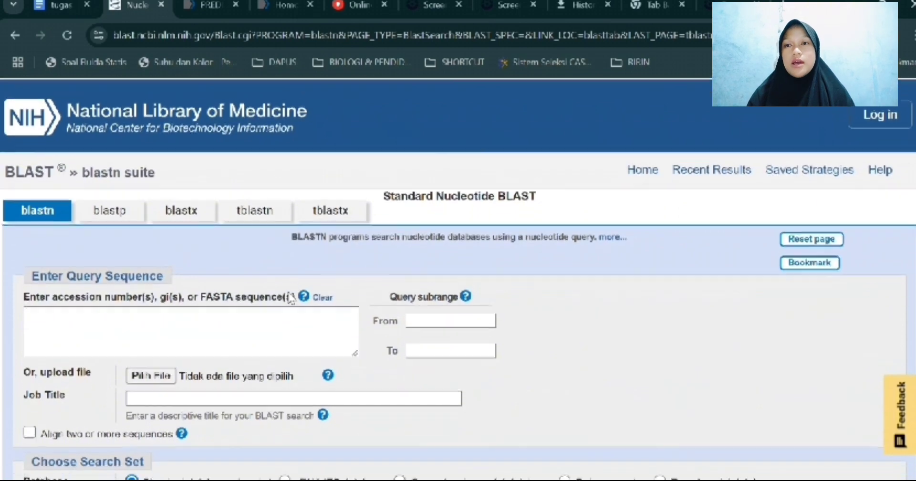
Switch to the Google Docs document "tugas video ncbi" and copy the entire nucleotide sequence under the Gene2 heading.
click(51, 8)
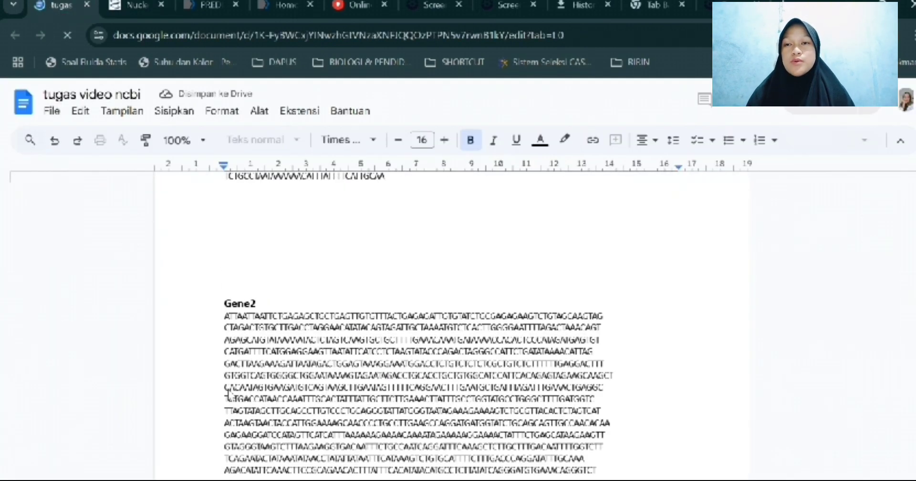
scroll(229, 394, down, 15)
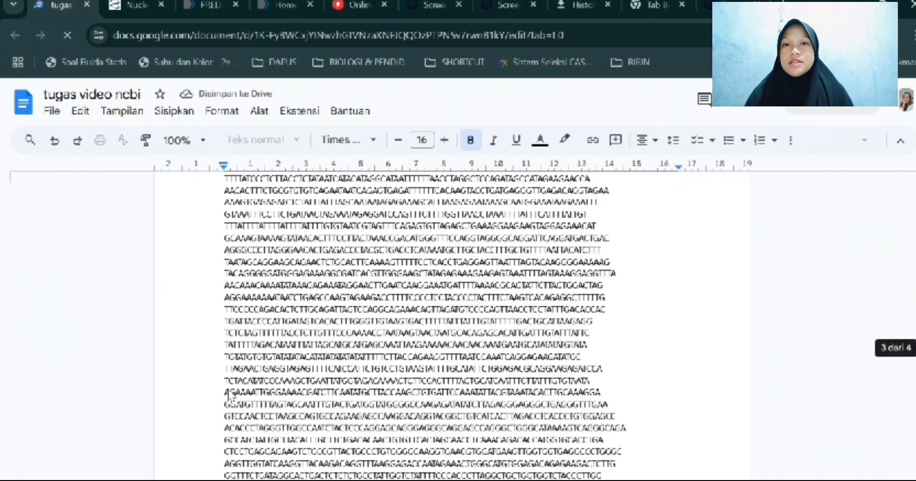
scroll(230, 394, down, 15)
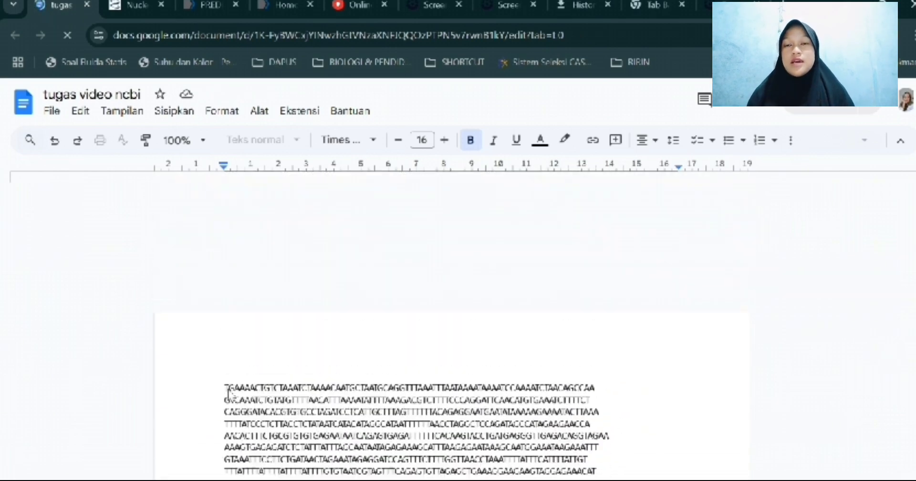
scroll(229, 394, down, 2)
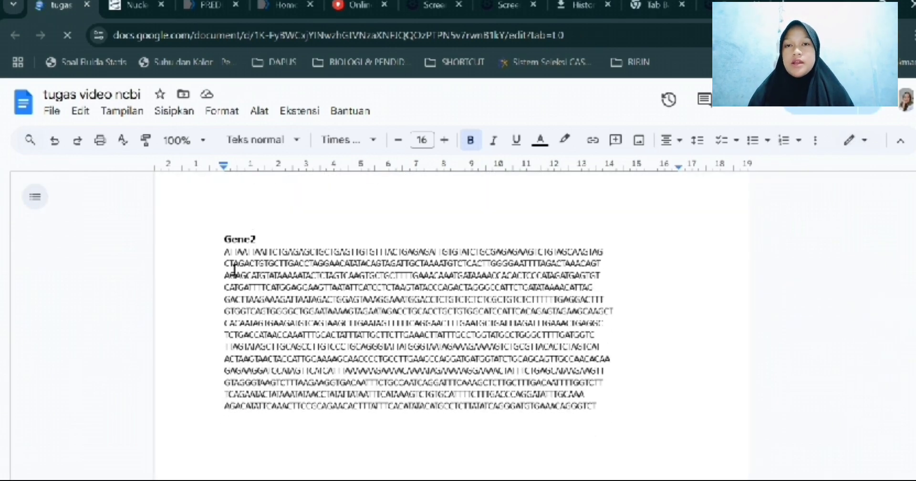
click(225, 252)
drag(344, 301, 523, 434)
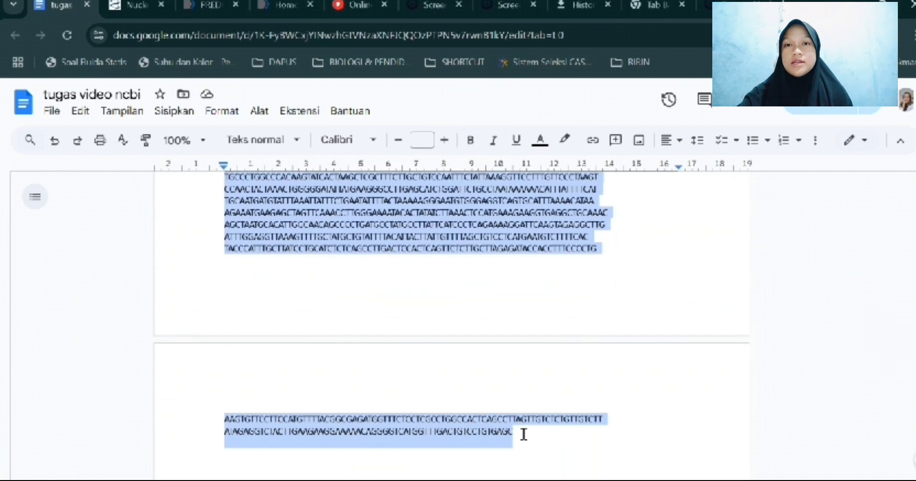
key(ctrl+c)
Return to the blastn page and paste the Gene2 sequence as the query sequence.
key(ctrl+Tab)
click(155, 337)
key(ctrl+v)
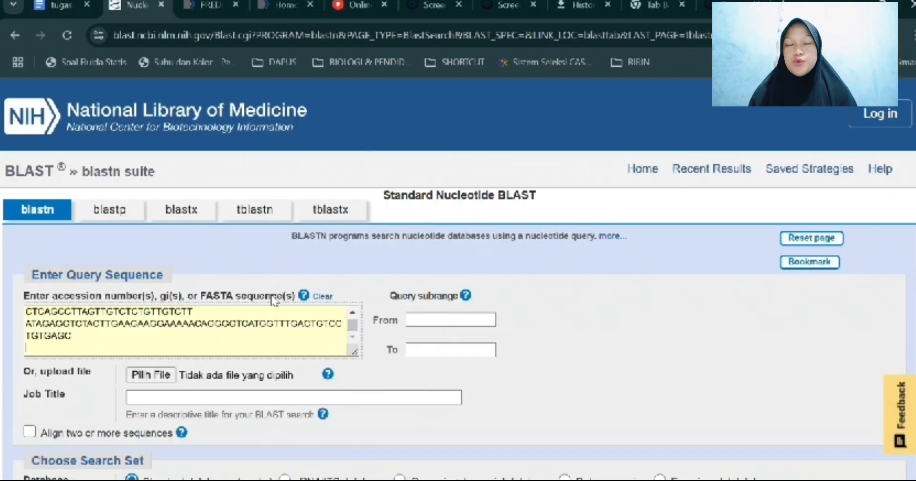
Run the BLAST search against the core_nt database with Highly similar sequences (megablast) selected.
scroll(274, 299, down, 10)
scroll(273, 300, down, 2)
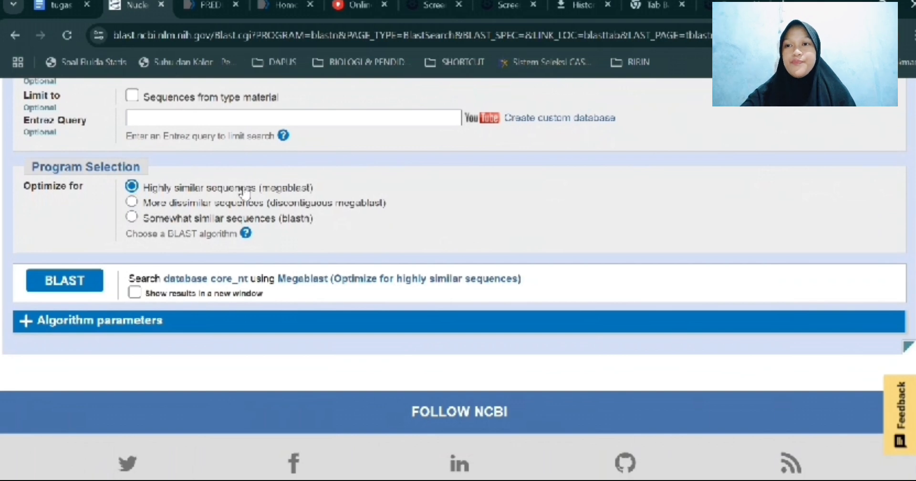
click(37, 288)
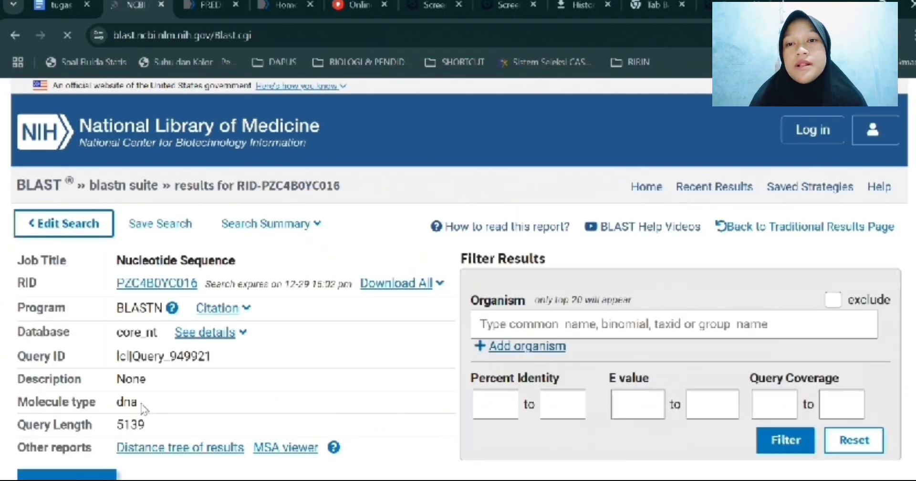
Examine the search summary and the significant alignments' descriptions, scientific names, scores, query cover, E values, percent identity and accessions.
scroll(189, 388, down, 2)
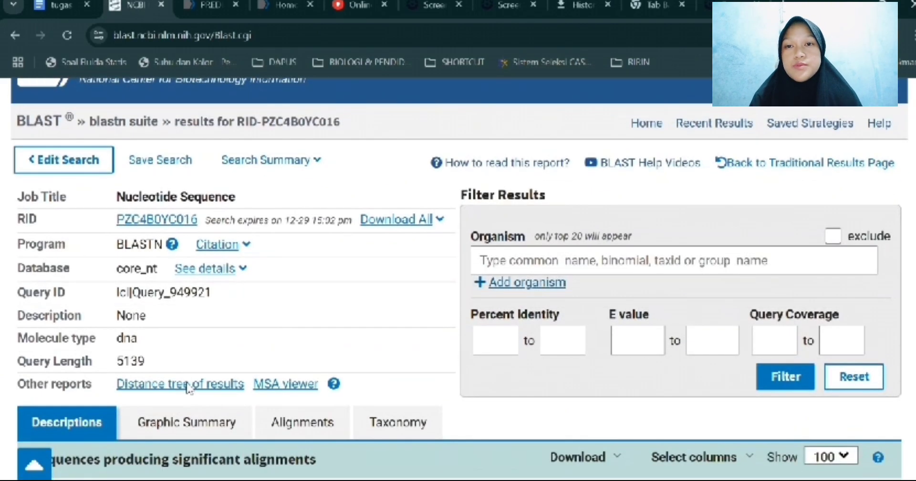
scroll(190, 386, down, 1)
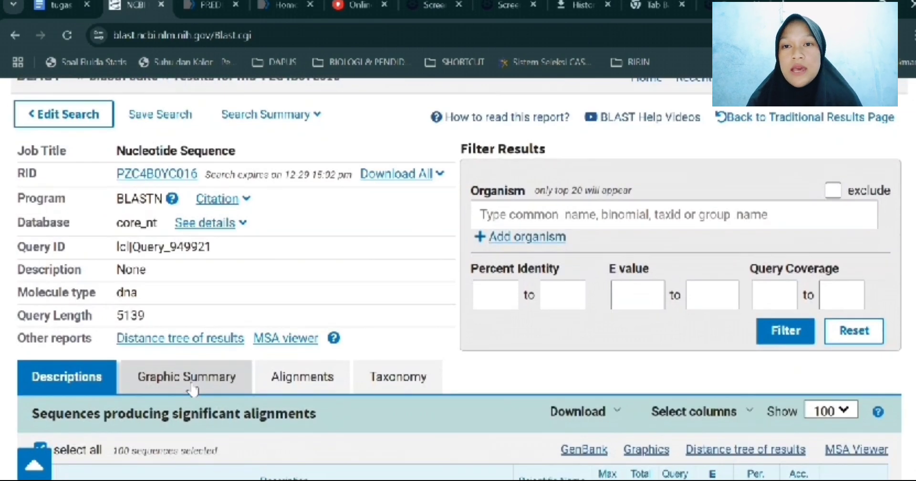
scroll(306, 365, down, 4)
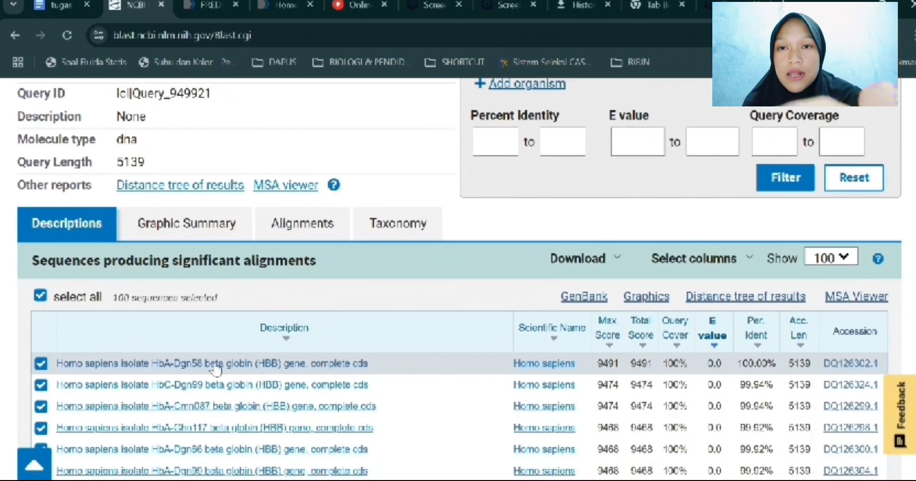
scroll(435, 361, down, 1)
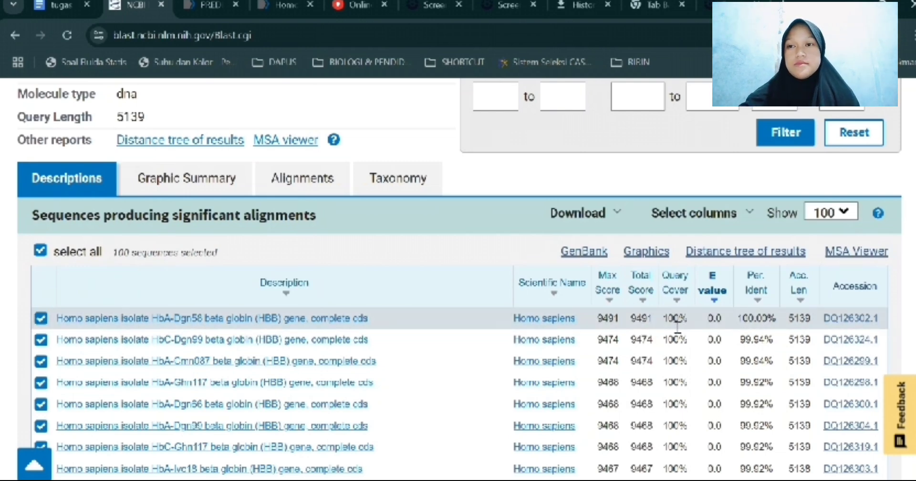
scroll(186, 391, up, 5)
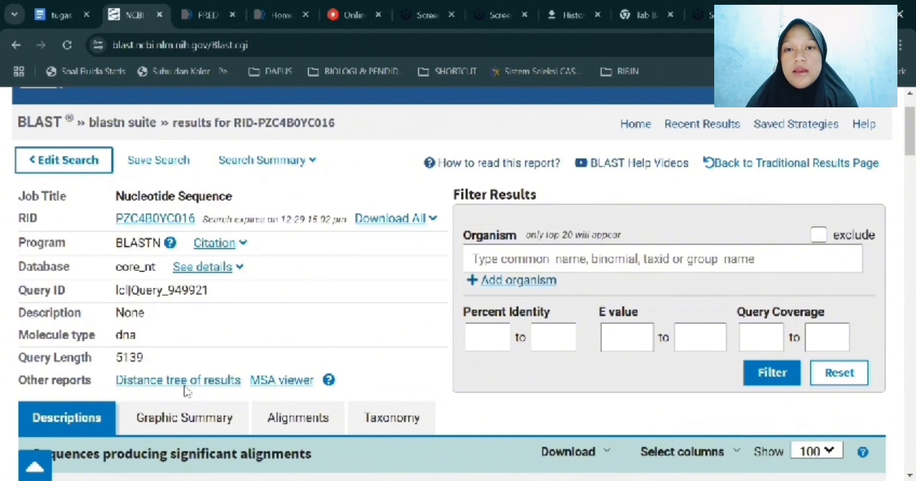
scroll(186, 392, down, 3)
scroll(521, 383, down, 1)
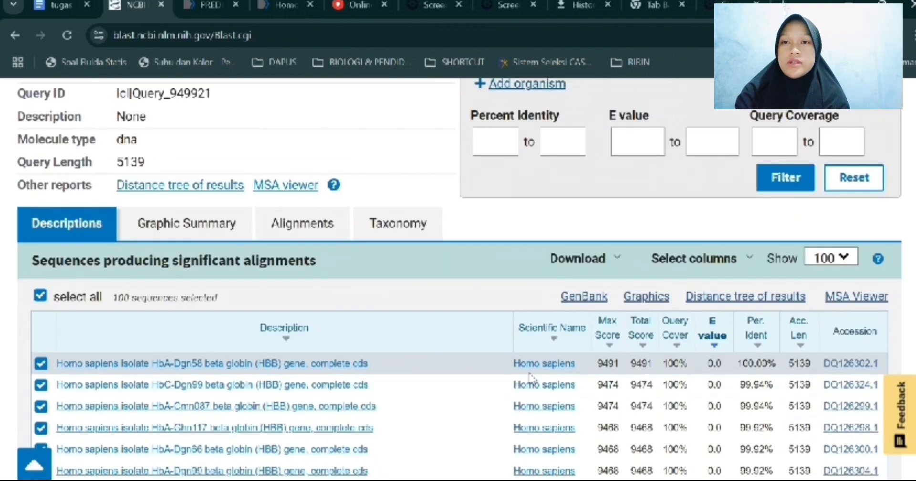
scroll(530, 379, down, 1)
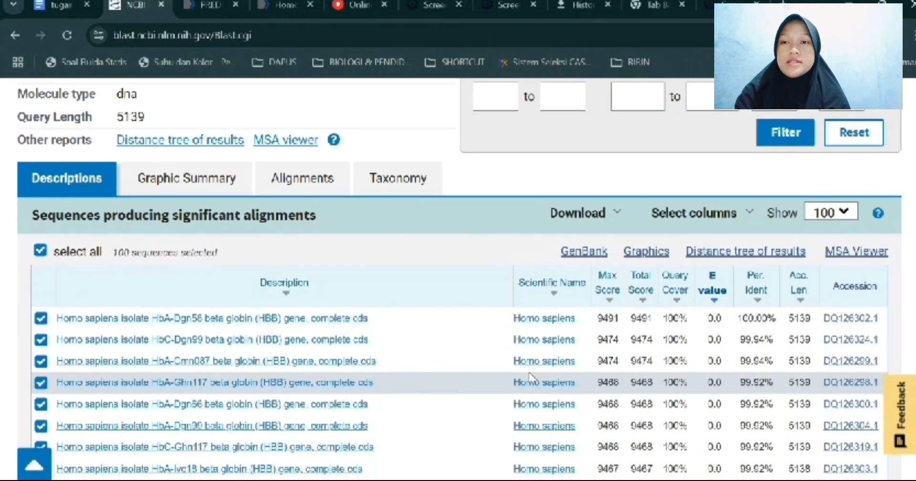
scroll(408, 363, up, 1)
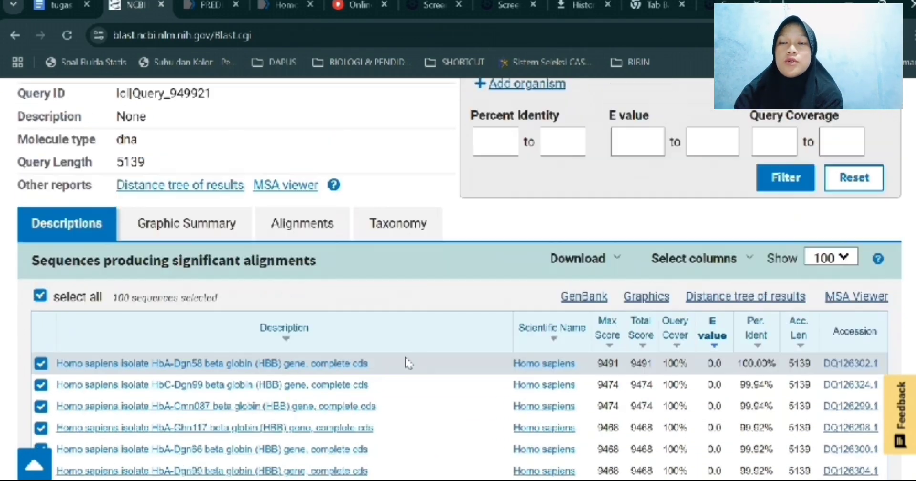
Open the distance tree of results for all selected sequences in the Descriptions table.
scroll(528, 377, down, 1)
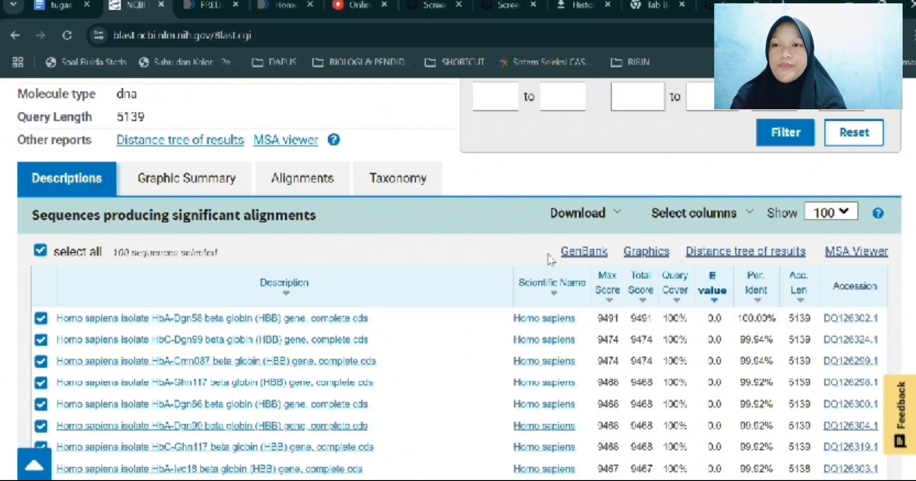
scroll(742, 291, up, 1)
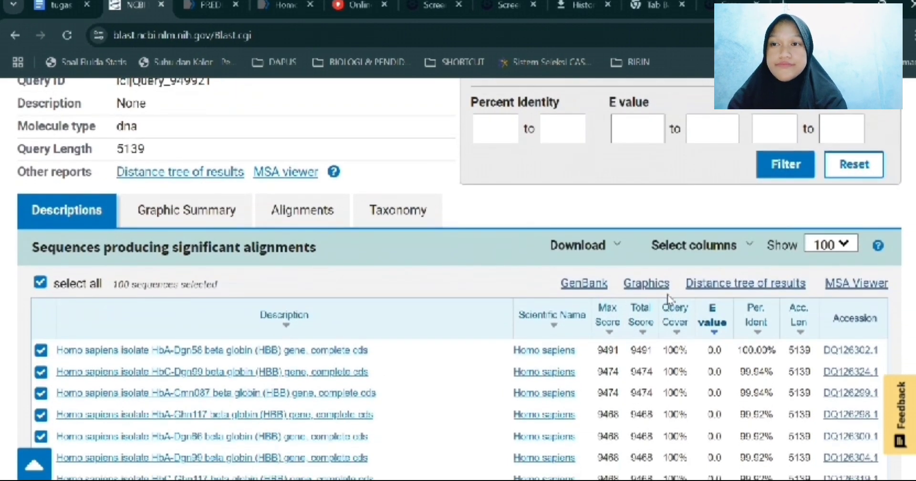
click(754, 285)
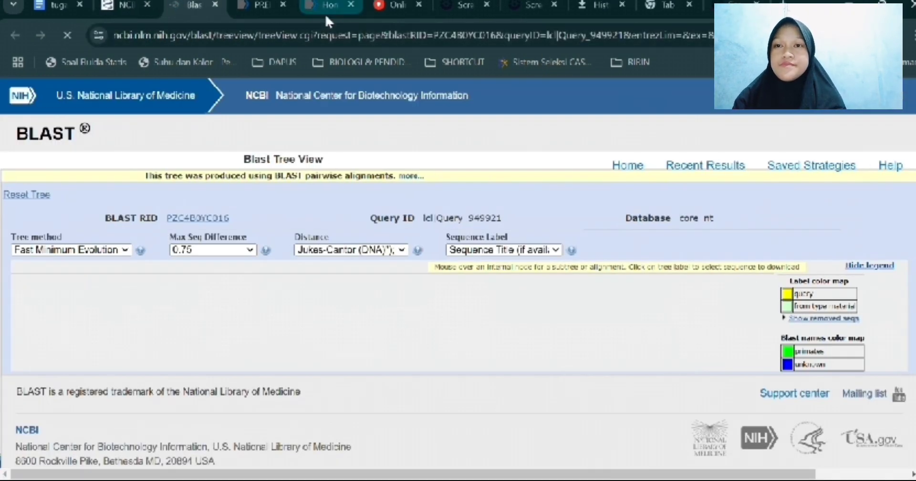
Close the unneeded PRED, Home, history, "Tab" and two "Scree" browser tabs, keeping the Blast Tree View open.
click(281, 6)
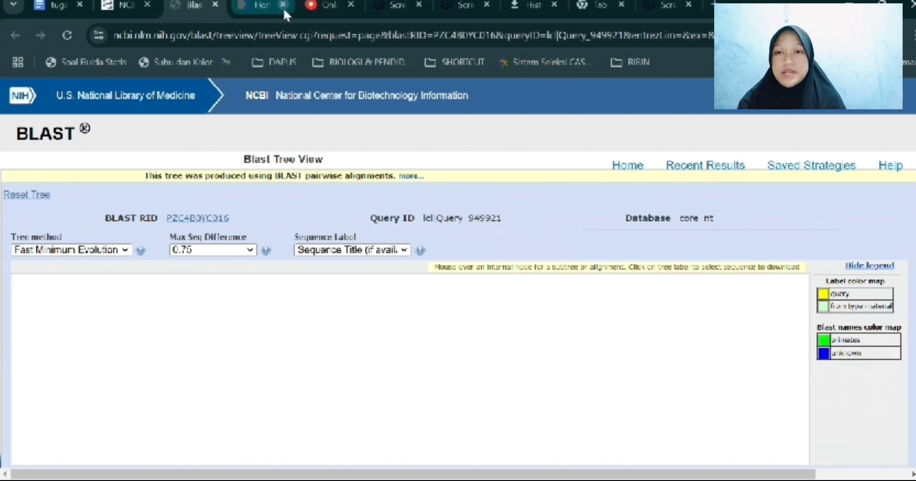
click(280, 6)
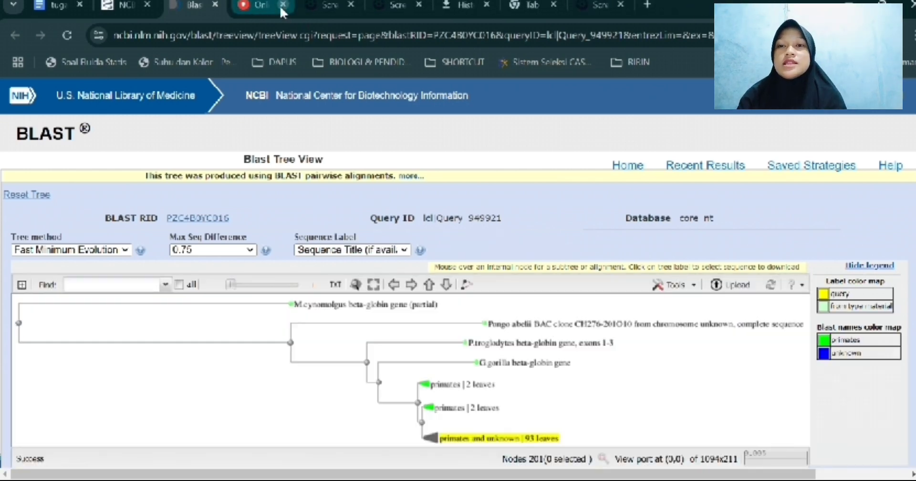
click(352, 10)
click(352, 5)
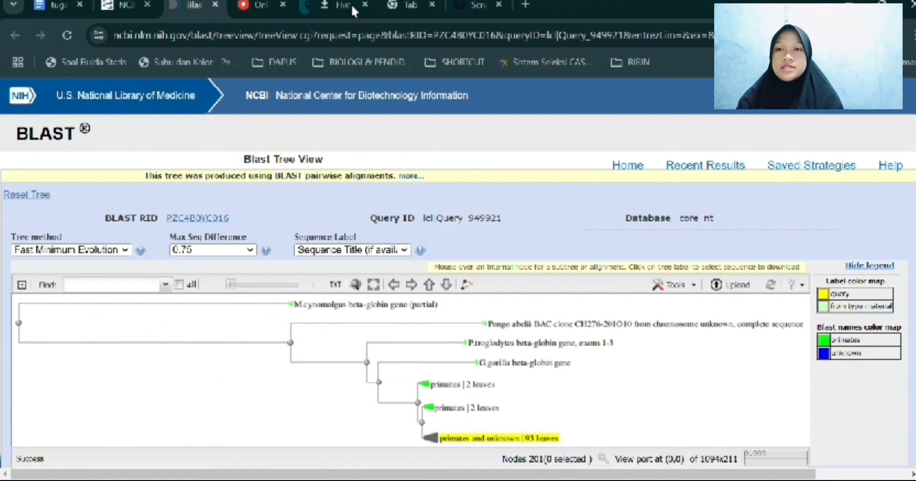
click(351, 6)
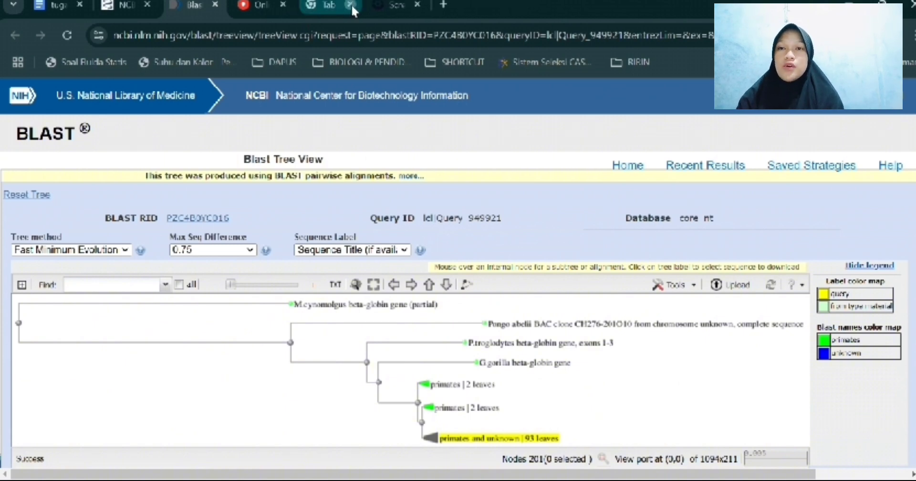
click(351, 5)
click(351, 5)
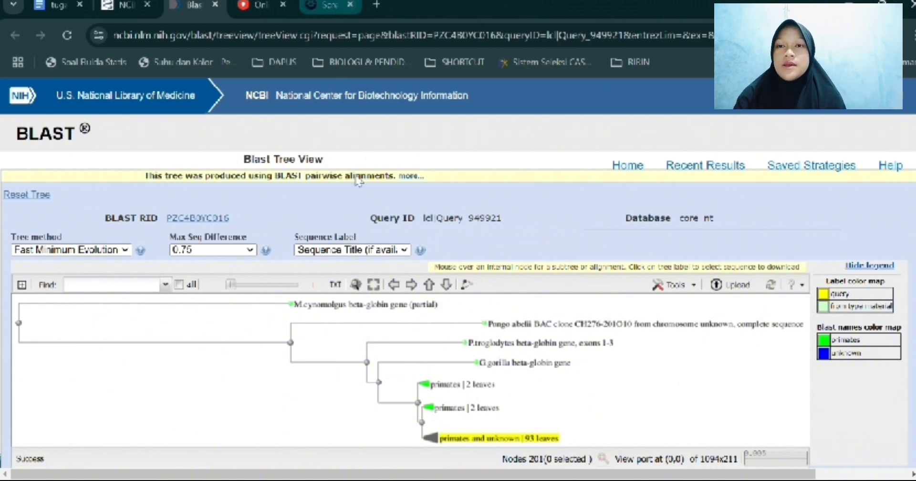
Examine the distance tree's branches, leaf groups, highlighted query group and color legend in the Blast Tree View.
scroll(357, 338, down, 3)
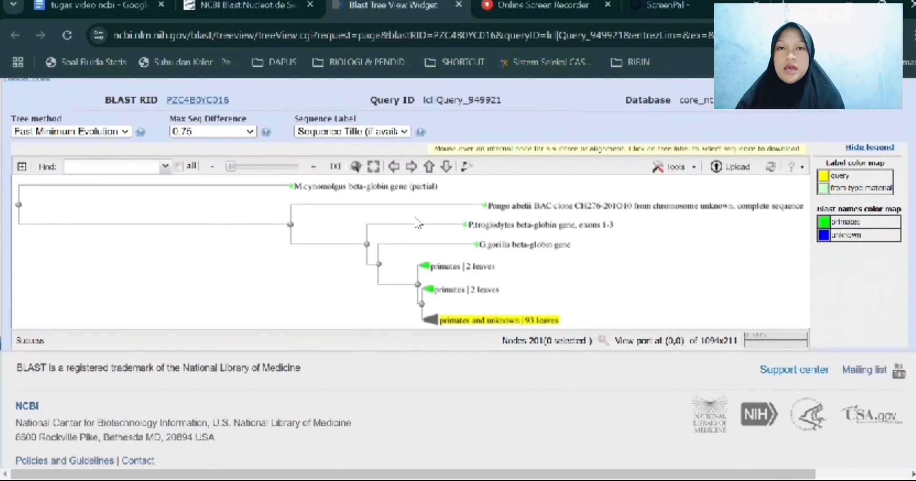
scroll(459, 270, down, 1)
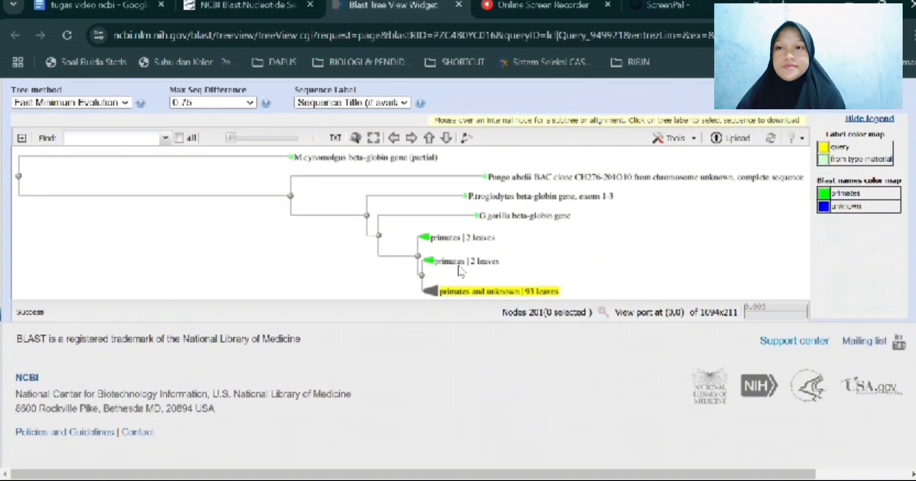
scroll(523, 314, up, 1)
scroll(523, 315, down, 1)
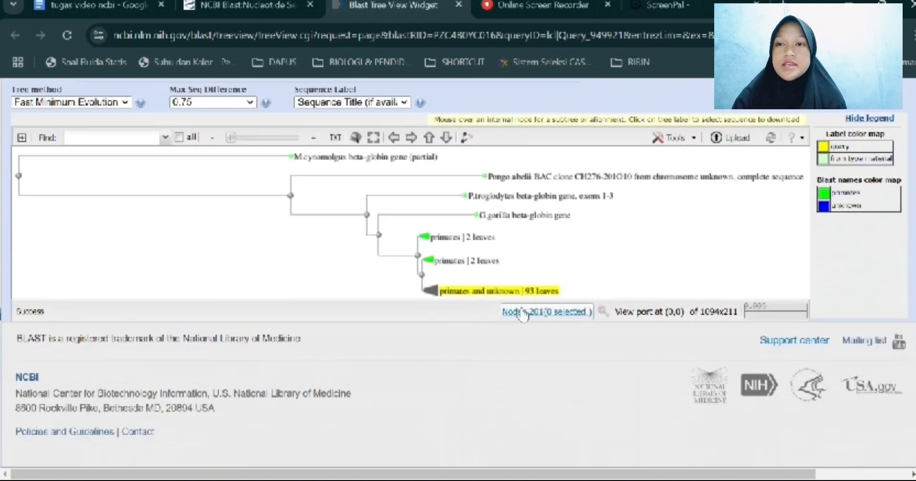
Return to the BLAST results, review the Graphic Summary of hit distribution, and show the details of the HbC-Dgn99 hit.
click(258, 6)
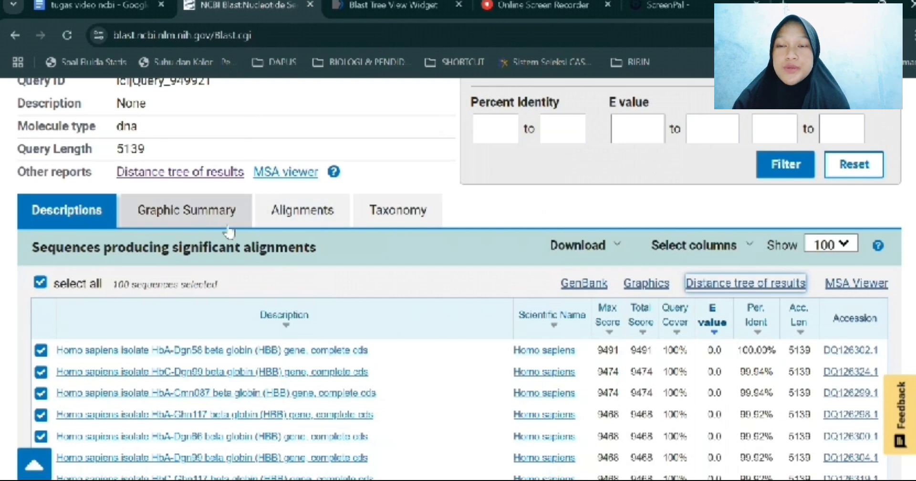
click(208, 217)
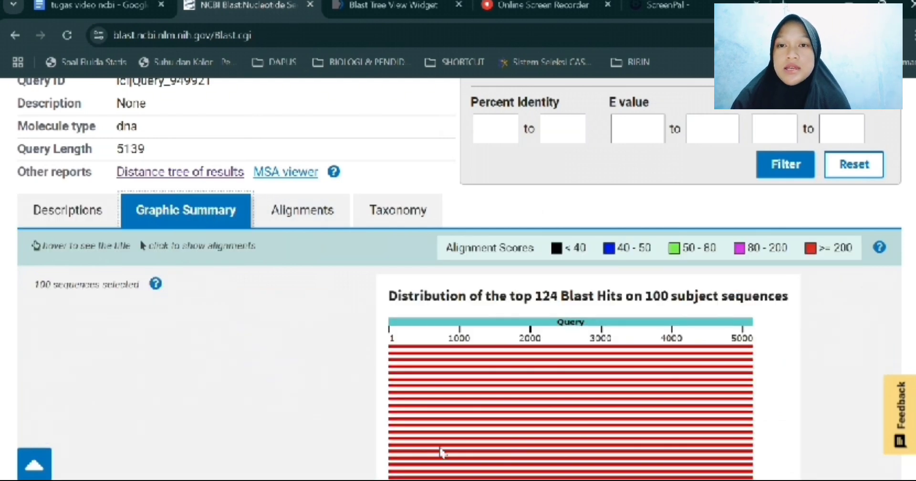
scroll(448, 452, down, 3)
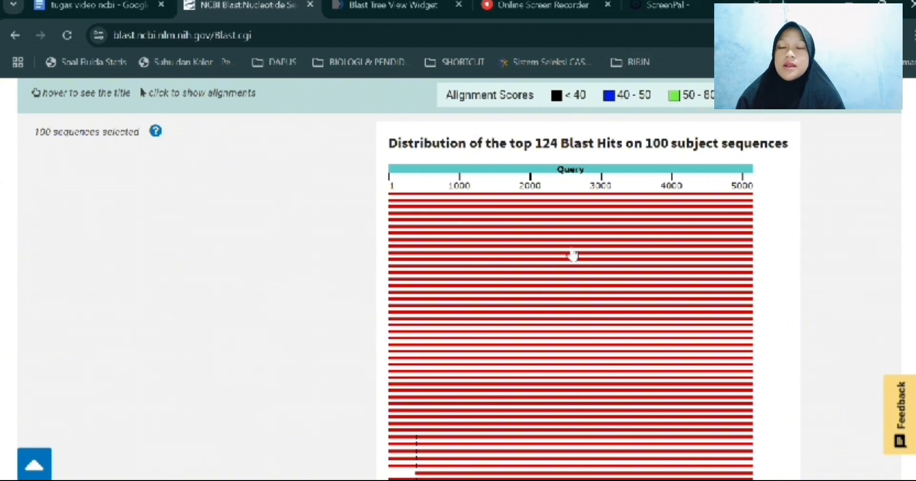
scroll(678, 326, down, 10)
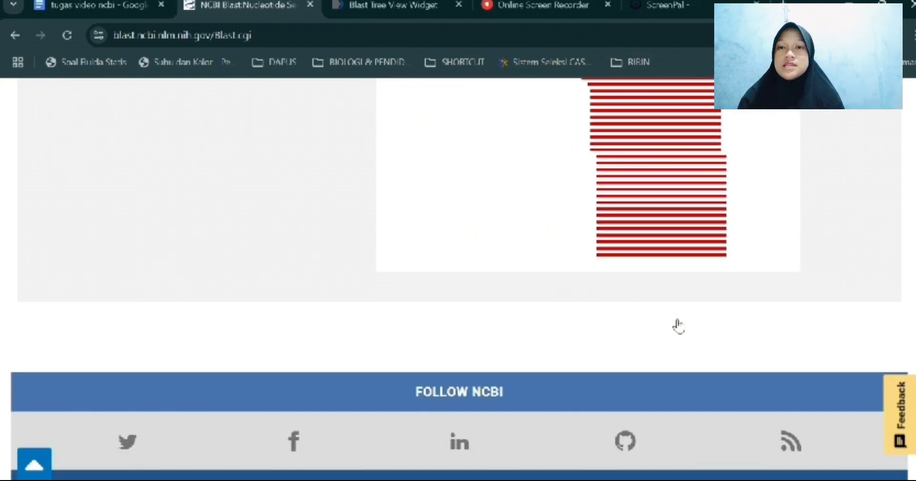
scroll(677, 324, up, 9)
scroll(674, 324, up, 4)
scroll(544, 301, down, 1)
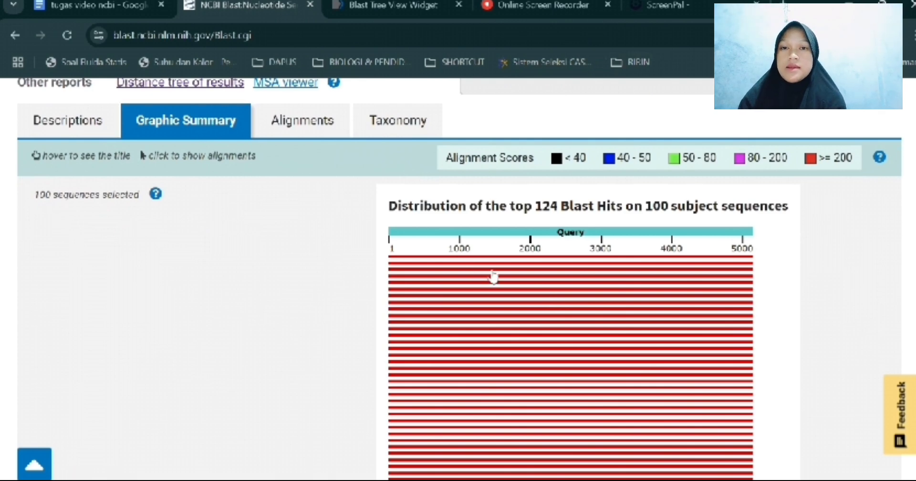
mouse_move(514, 268)
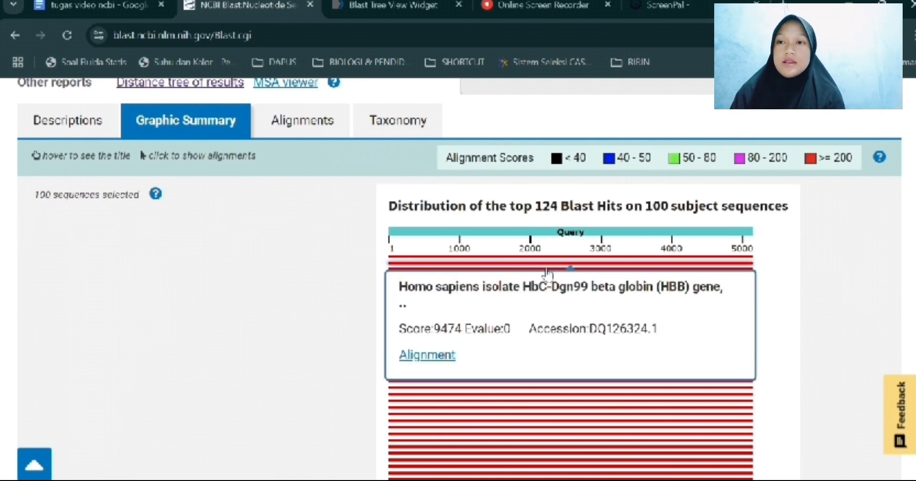
Examine the pairwise alignments of the query with the HbA-Dgn58 and HbC-Dgn99 beta globin sequences, including scores, identities and gaps.
click(317, 136)
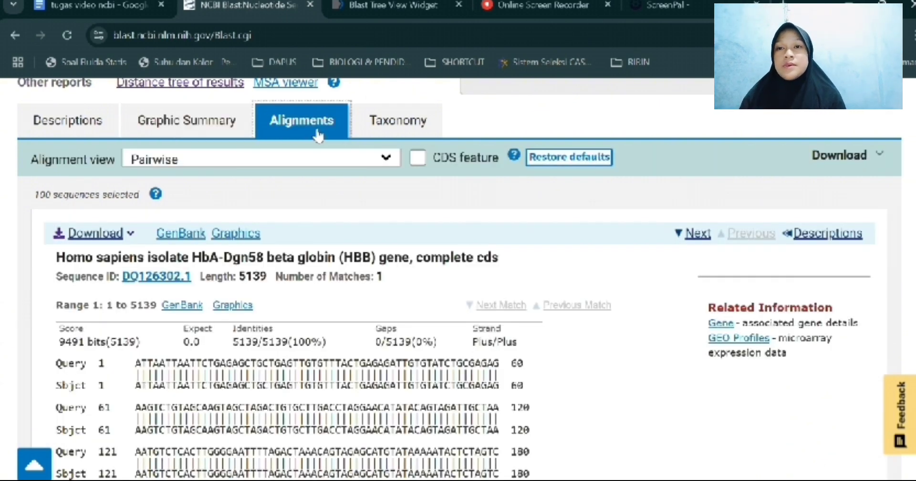
scroll(289, 356, down, 2)
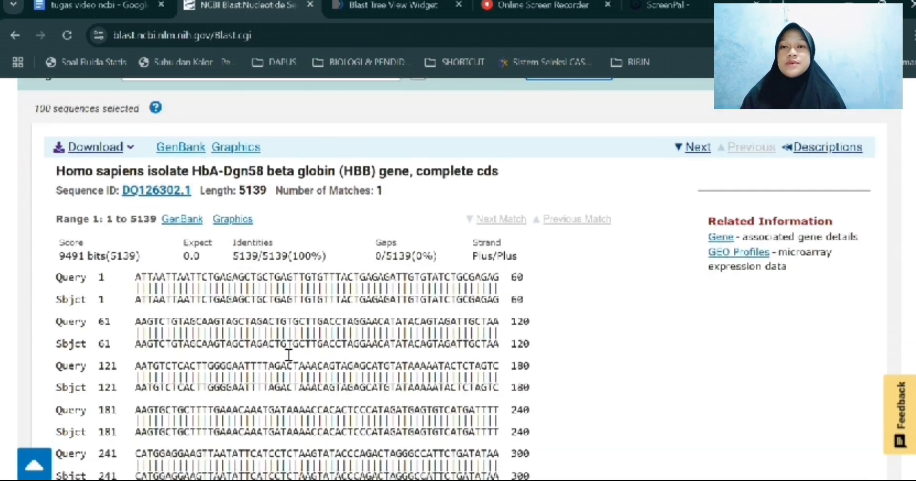
scroll(288, 356, down, 1)
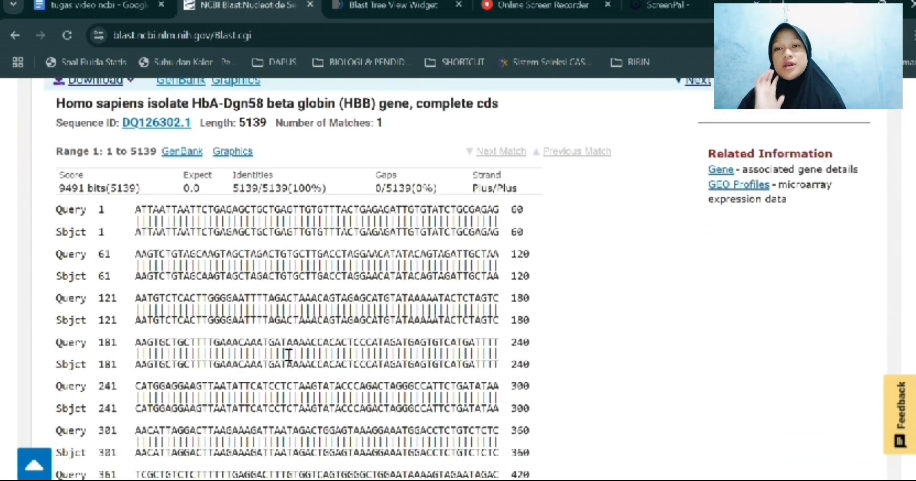
scroll(315, 389, down, 9)
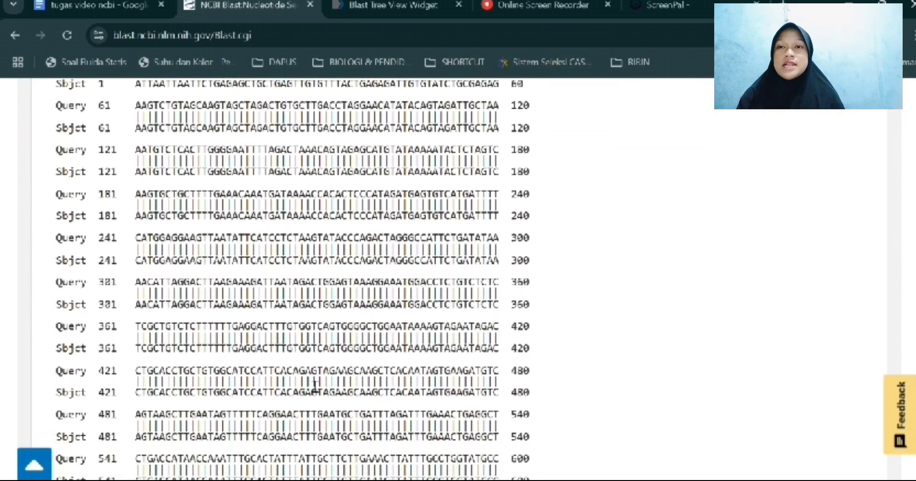
scroll(315, 388, down, 20)
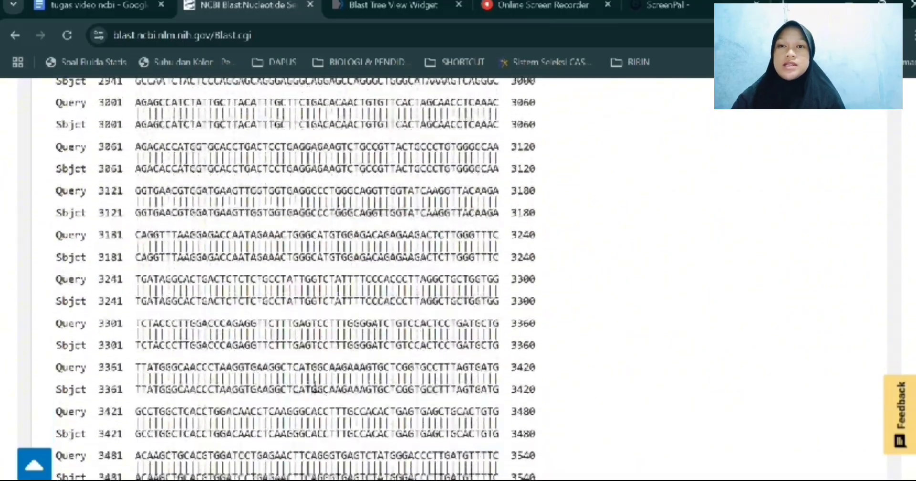
scroll(315, 387, down, 18)
scroll(315, 386, up, 2)
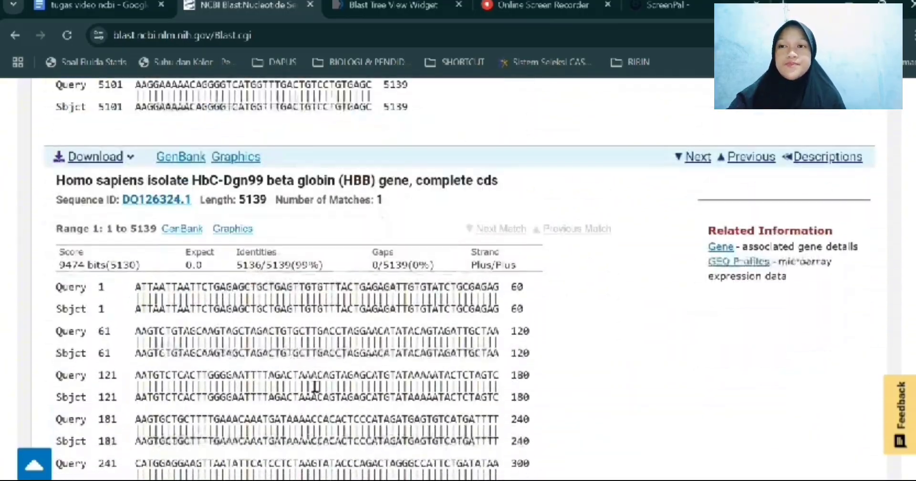
scroll(315, 386, down, 14)
scroll(315, 388, down, 20)
Show the Taxonomy results and review the Taxonomy report of hits and organisms.
scroll(314, 389, up, 20)
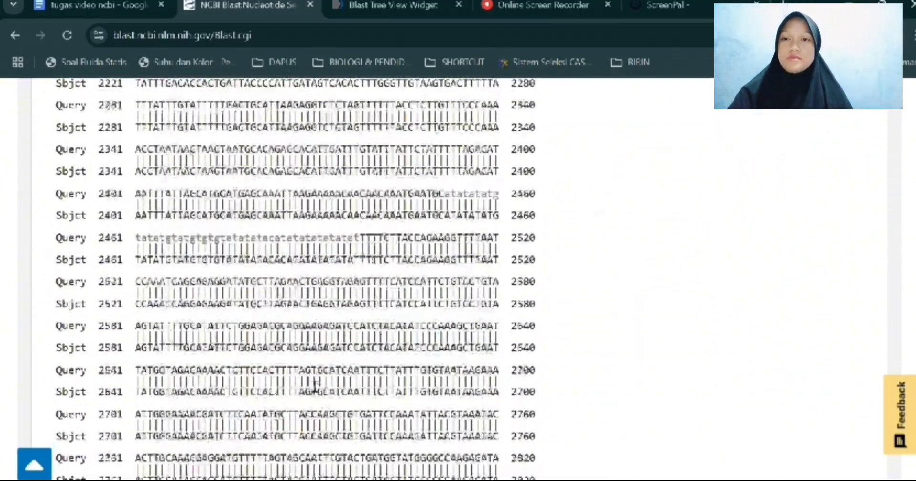
scroll(314, 382, up, 20)
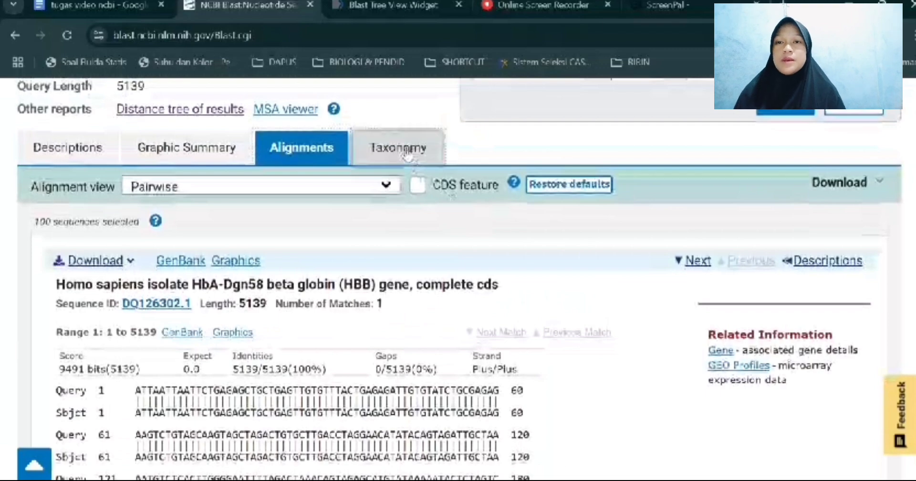
click(407, 152)
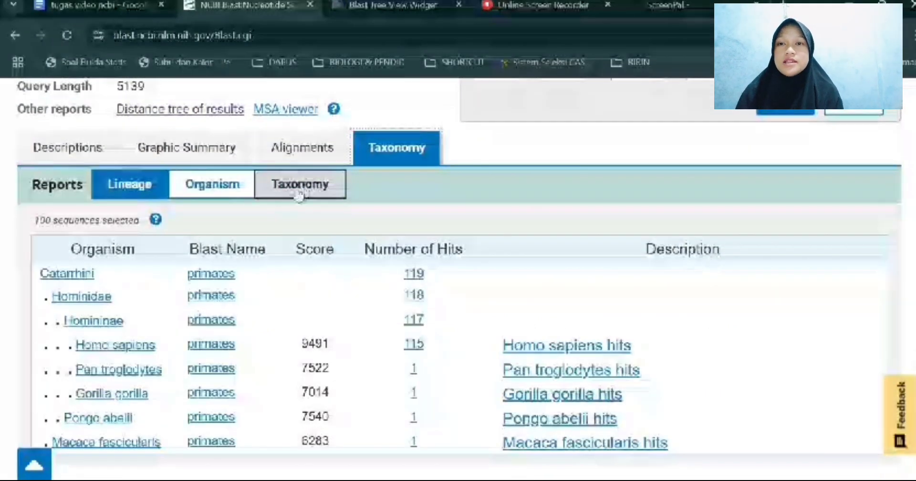
click(295, 185)
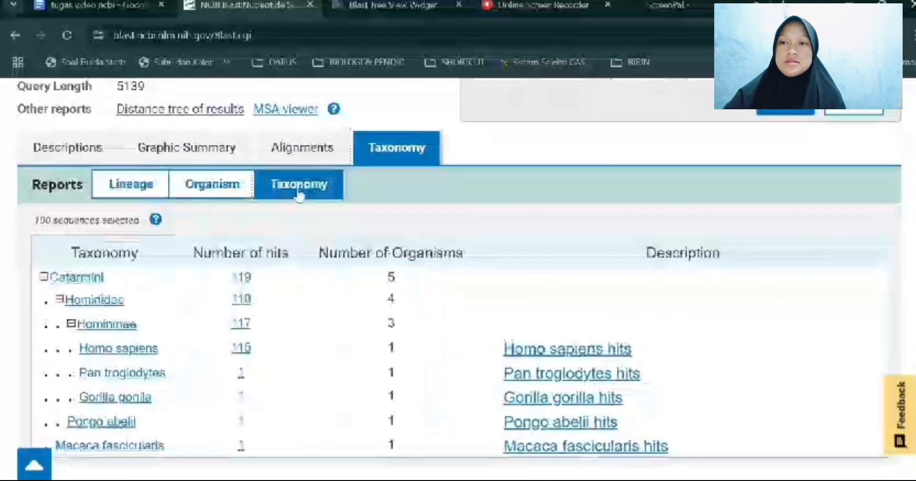
scroll(295, 186, down, 2)
scroll(458, 276, down, 2)
Return to the hit descriptions and open the GenBank record of the first hit, DQ126302.1.
scroll(458, 276, up, 8)
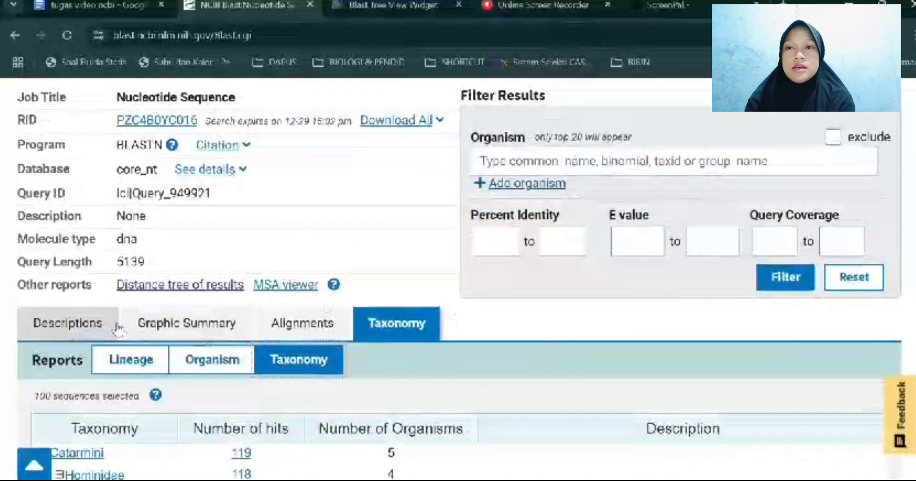
click(93, 324)
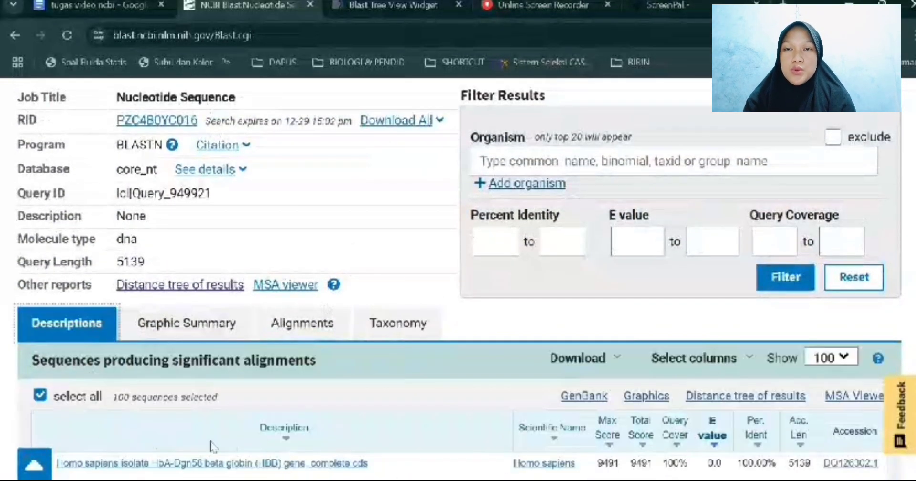
scroll(386, 374, down, 2)
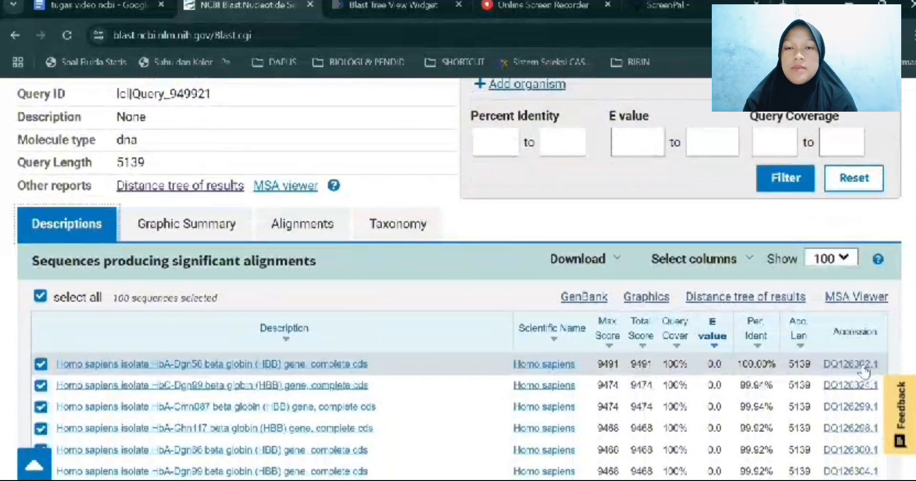
key(ctrl+Tab)
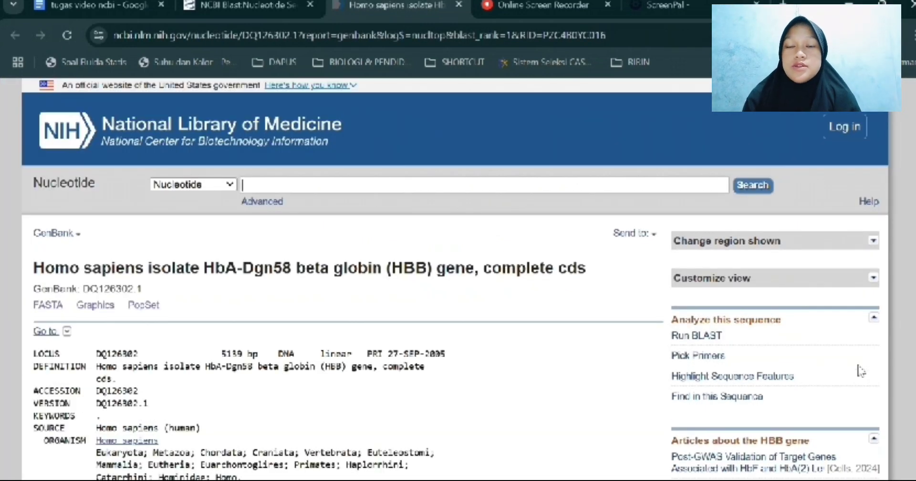
scroll(859, 370, down, 3)
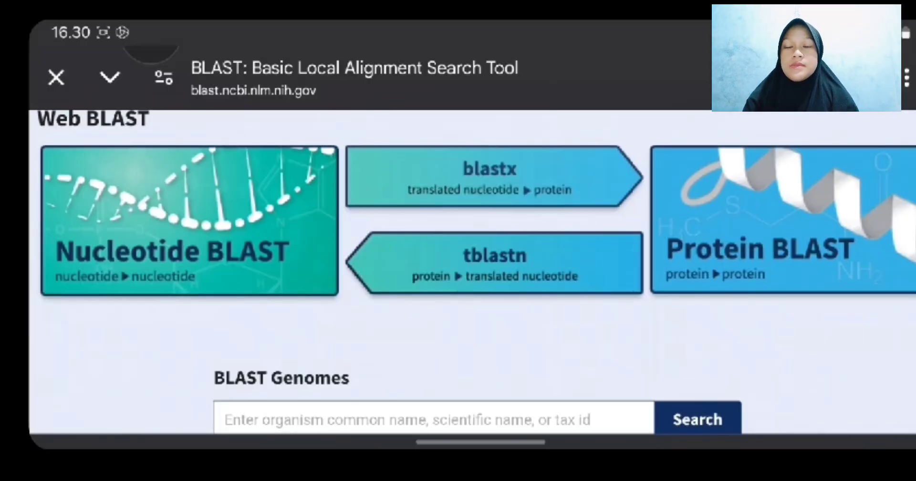
Switch to blastx on the NCBI BLAST site and enter the accession DQ126302 as the query sequence.
click(554, 174)
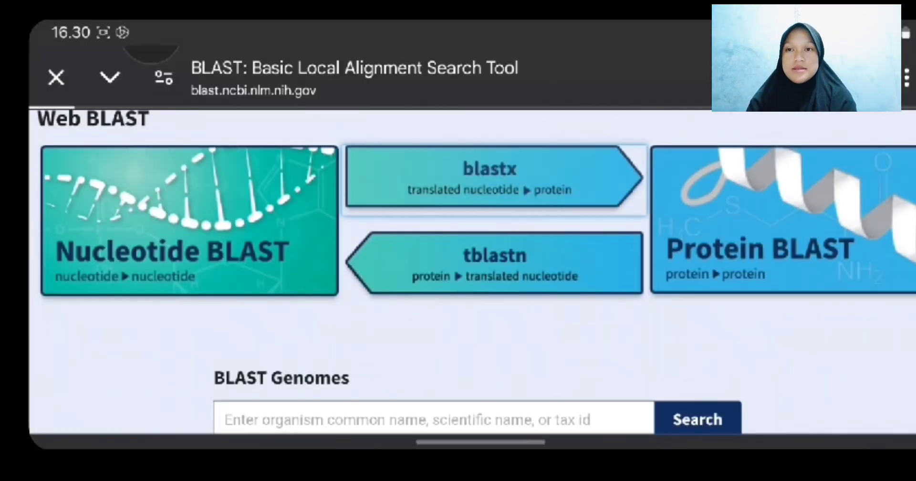
scroll(758, 286, down, 2)
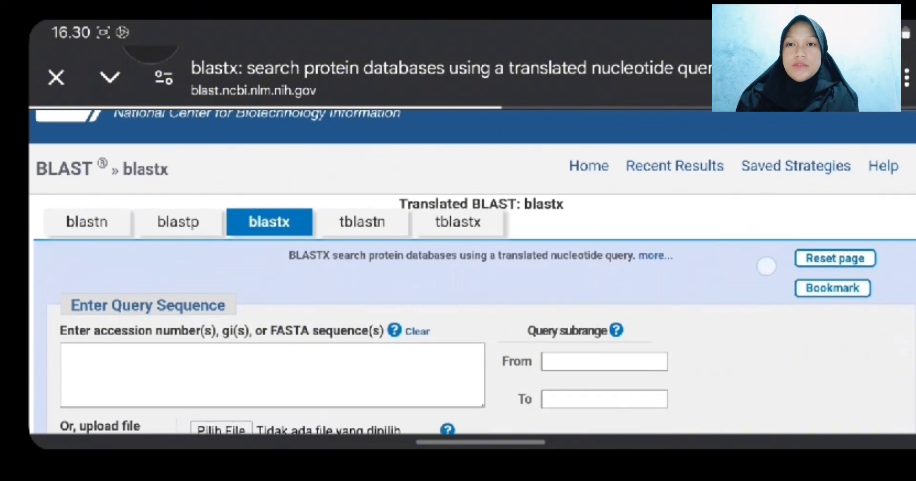
click(100, 347)
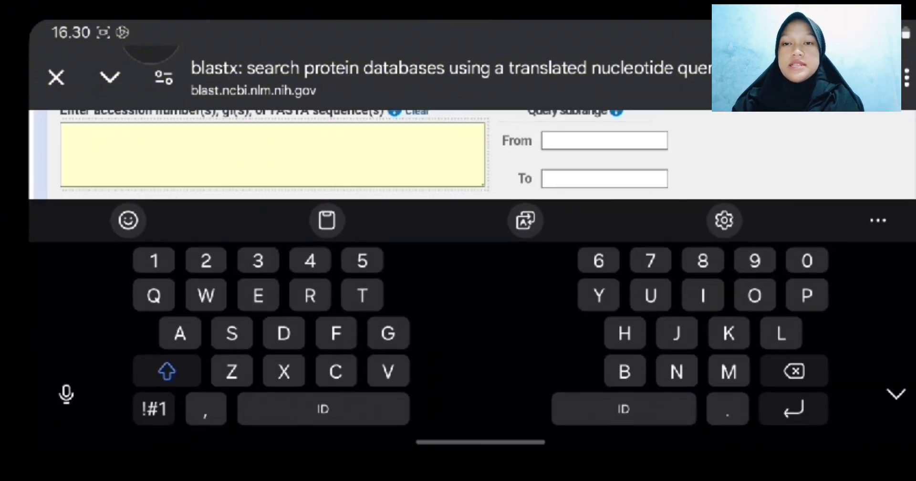
text(DQ126302)
key(Escape)
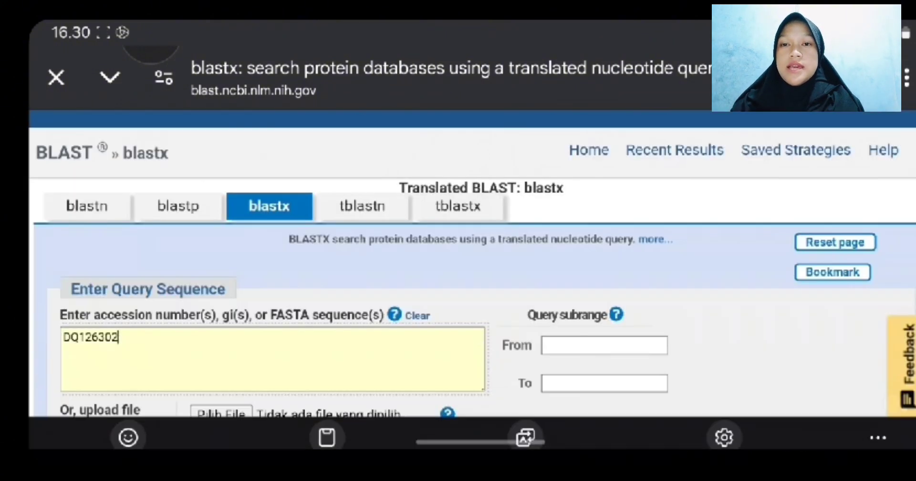
Run the blastx search against the Non-redundant protein sequences (nr) database and check its request status.
scroll(755, 252, down, 2)
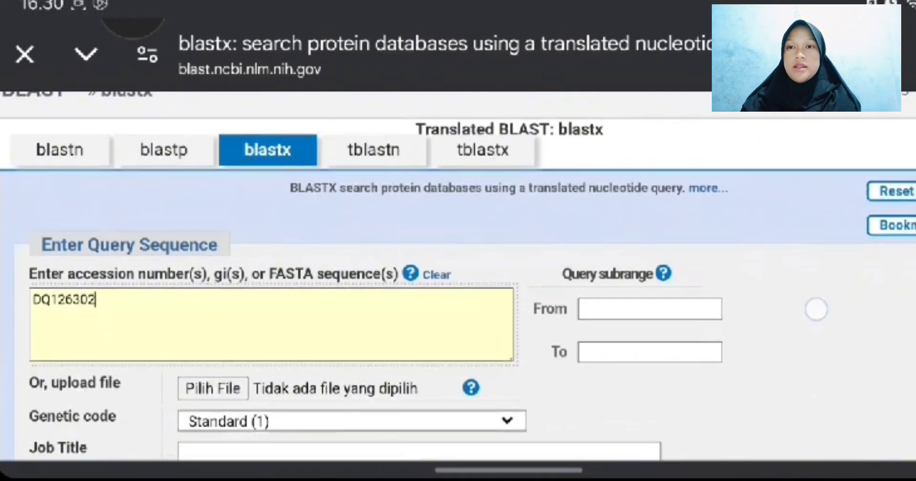
scroll(755, 252, down, 3)
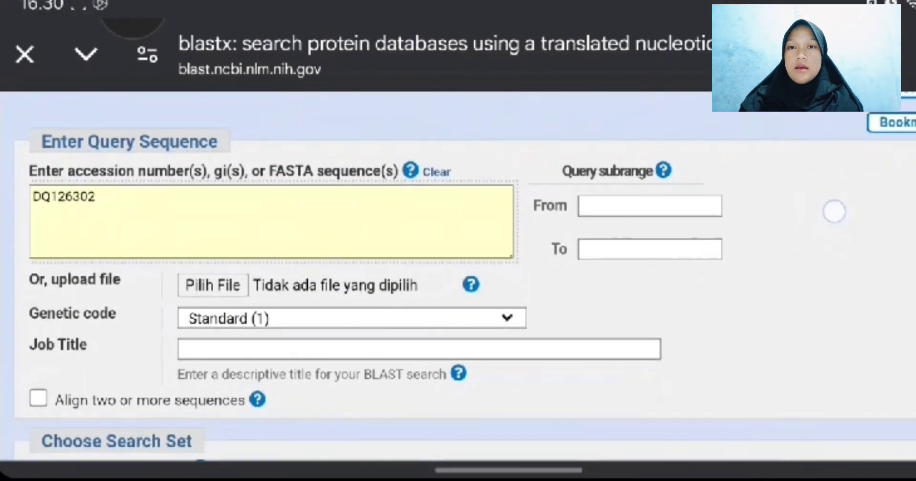
drag(833, 211, 838, 184)
scroll(838, 185, down, 8)
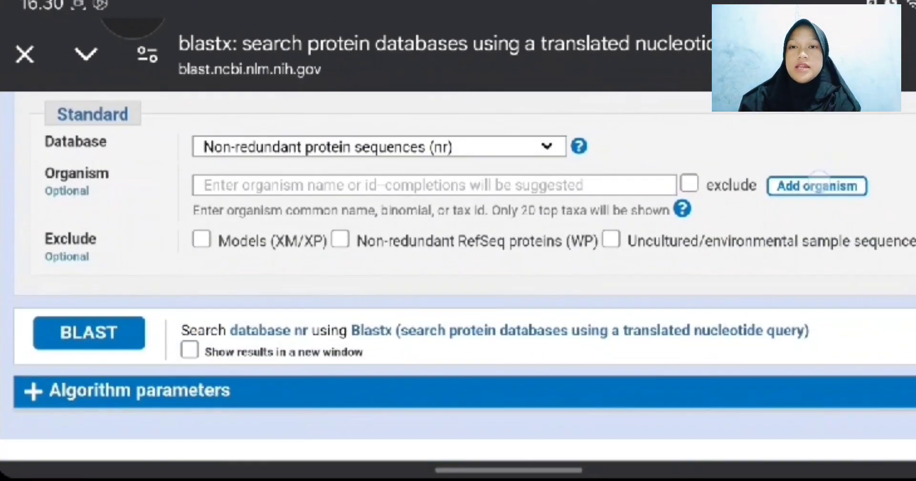
click(76, 336)
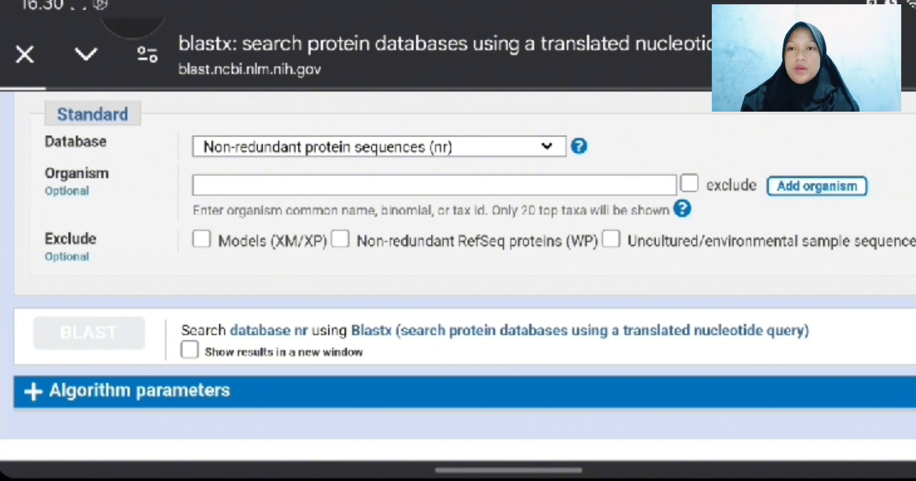
scroll(458, 275, down, 4)
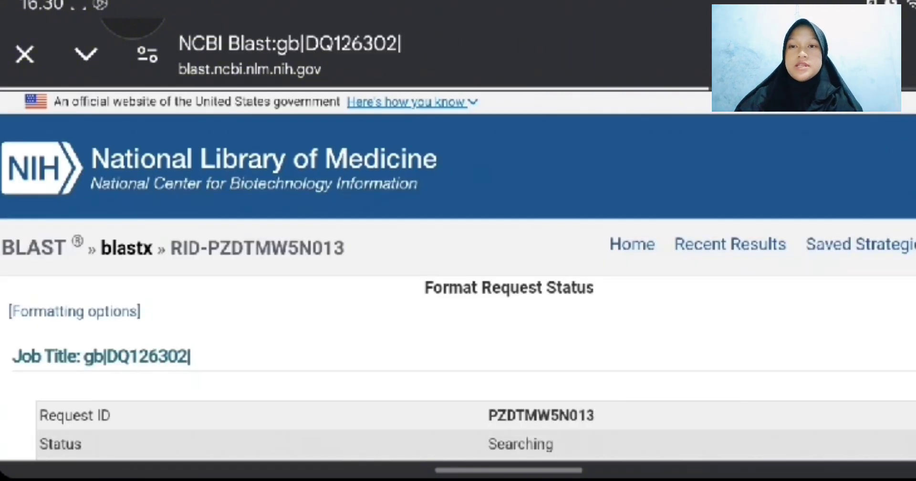
scroll(862, 280, down, 4)
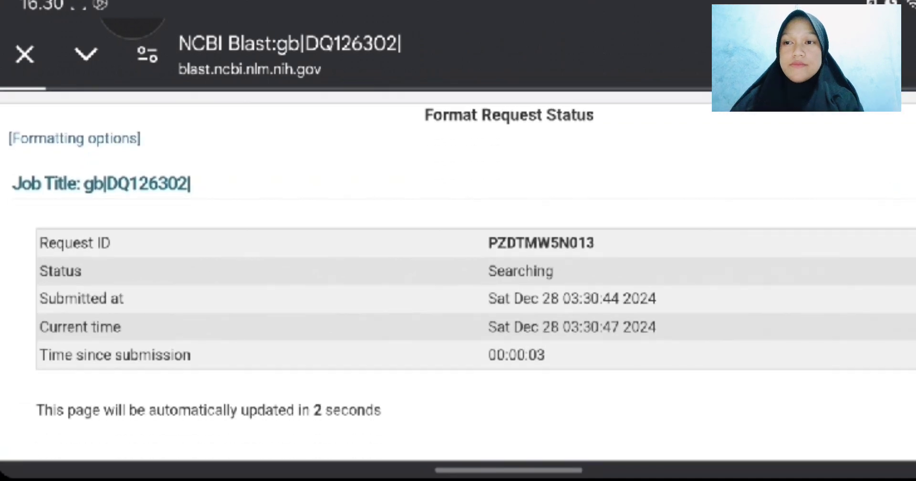
scroll(457, 275, down, 5)
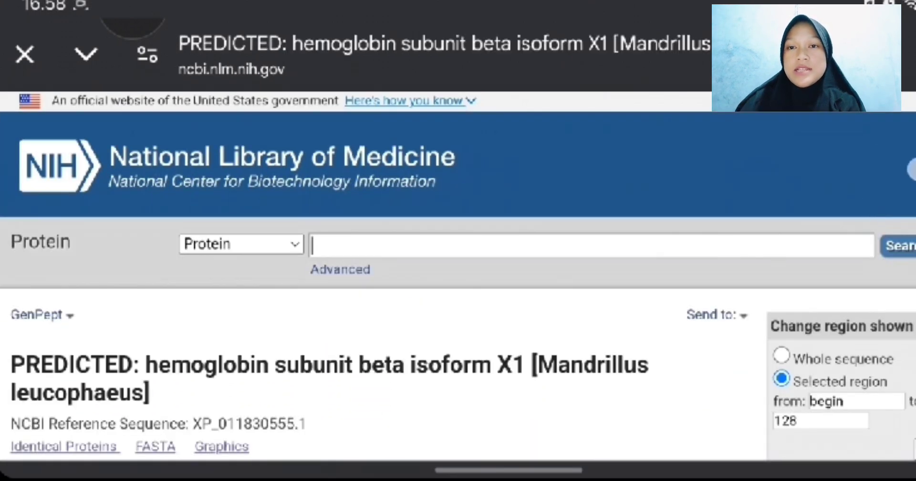
Examine the GenPept record XP_011830555.1 for its locus, definition, accession, source organism, comment and feature annotations.
scroll(742, 379, down, 3)
scroll(752, 409, down, 4)
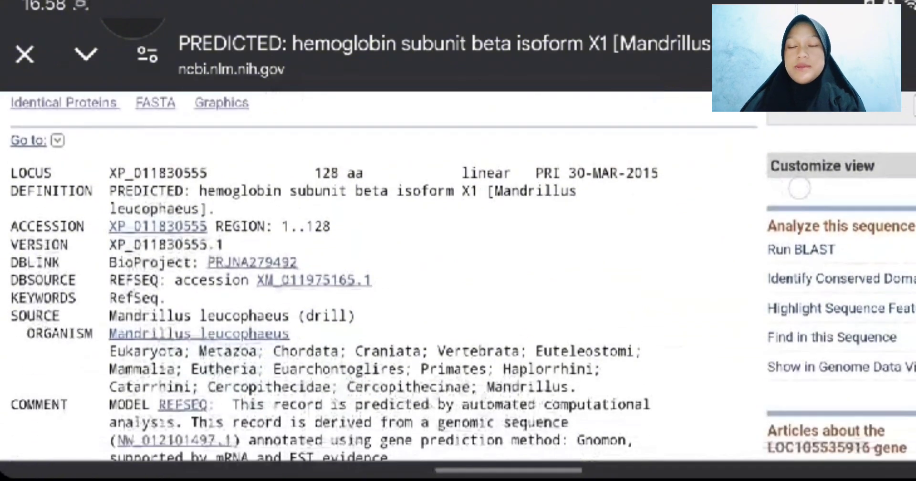
scroll(752, 408, up, 2)
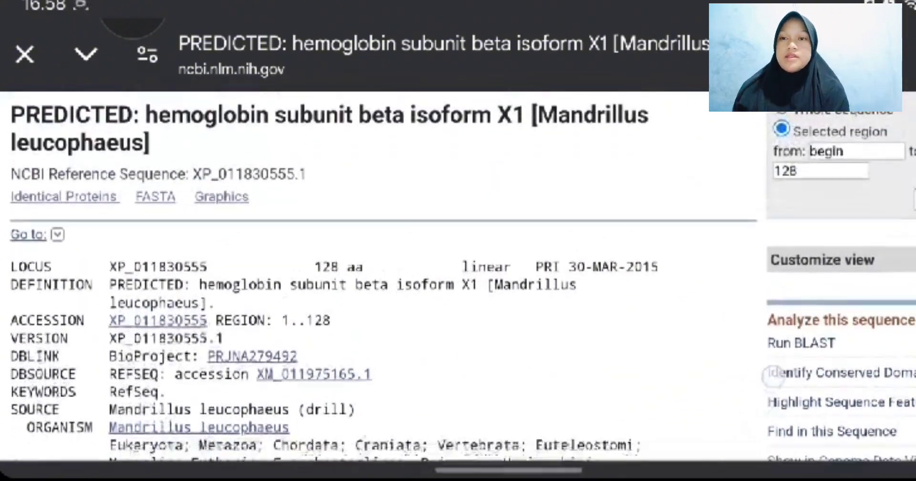
scroll(752, 409, down, 5)
scroll(758, 386, down, 10)
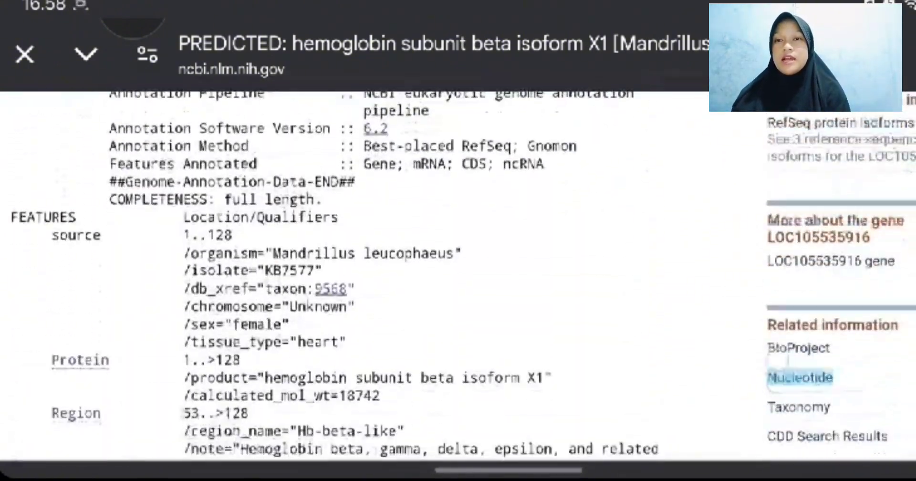
scroll(758, 386, up, 3)
scroll(362, 276, up, 10)
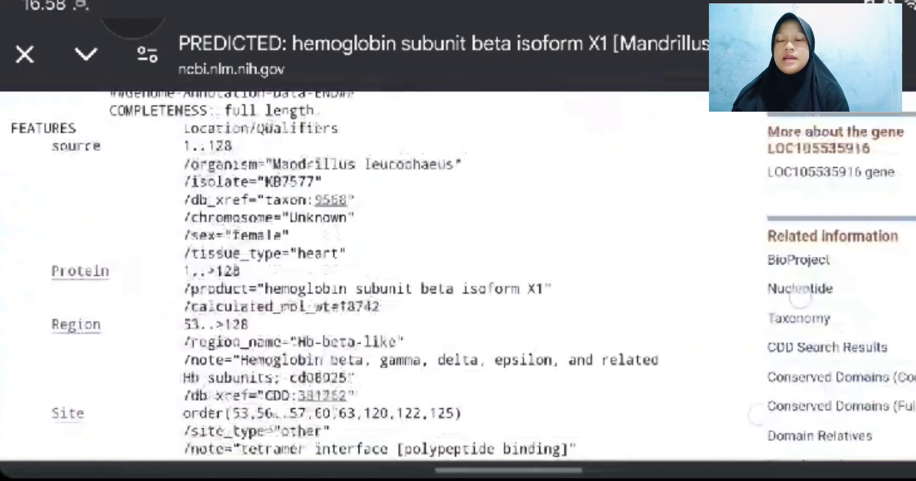
scroll(817, 241, up, 5)
scroll(807, 200, down, 5)
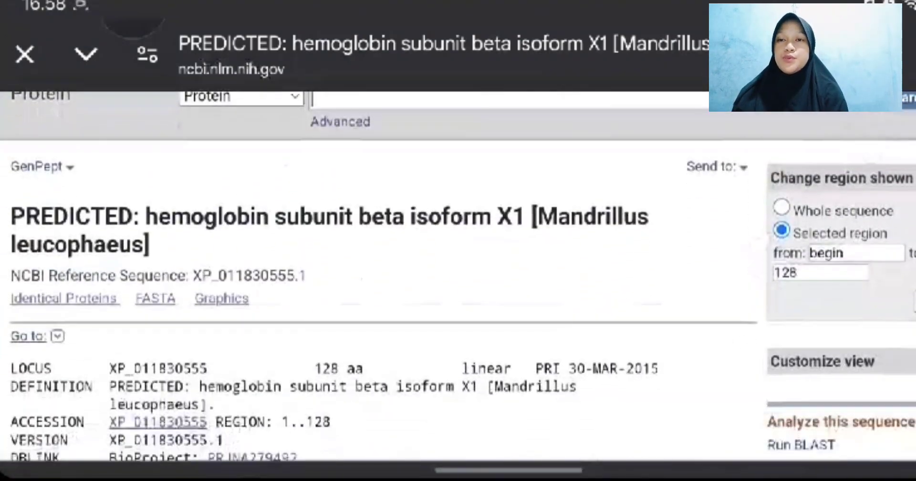
scroll(807, 200, down, 1)
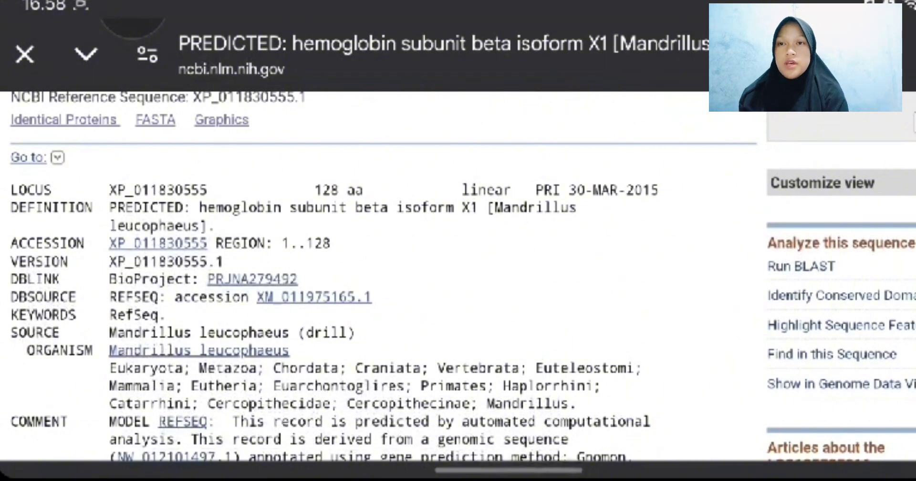
scroll(381, 277, down, 2)
scroll(381, 277, up, 2)
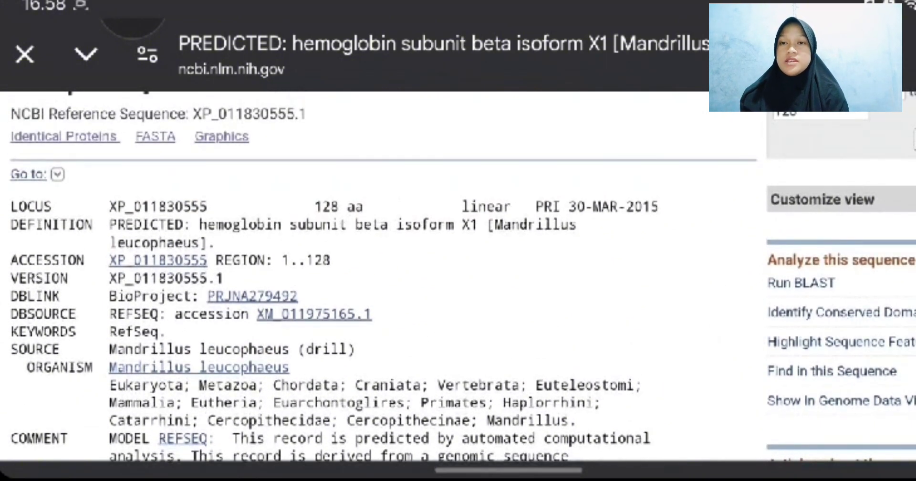
scroll(363, 286, up, 2)
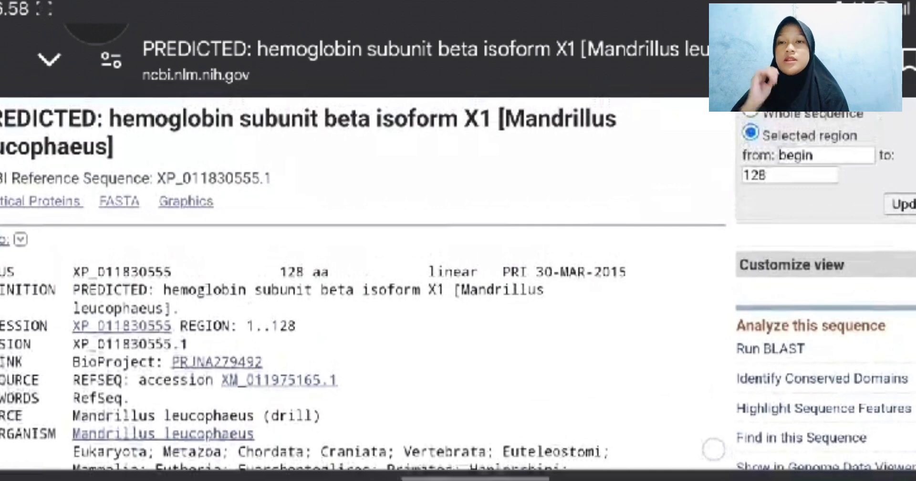